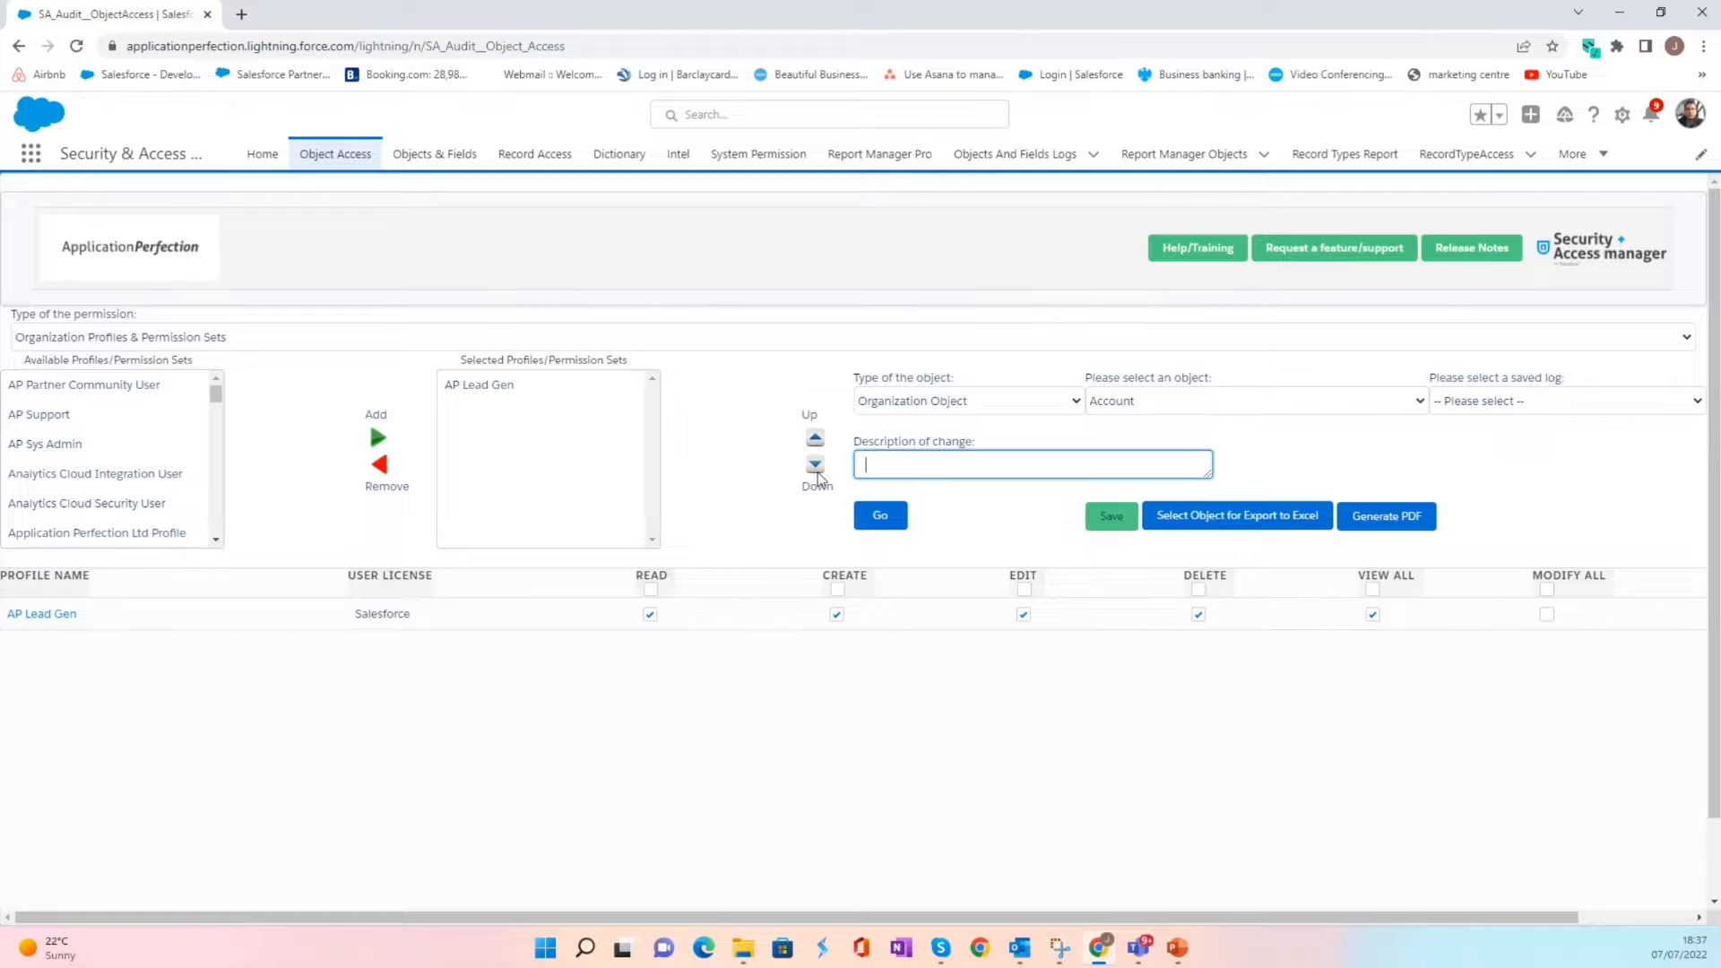
Add the AP Support and AP Sys Admin profiles to the selected profiles
{"action": "left_click", "coordinate": [487, 388]}
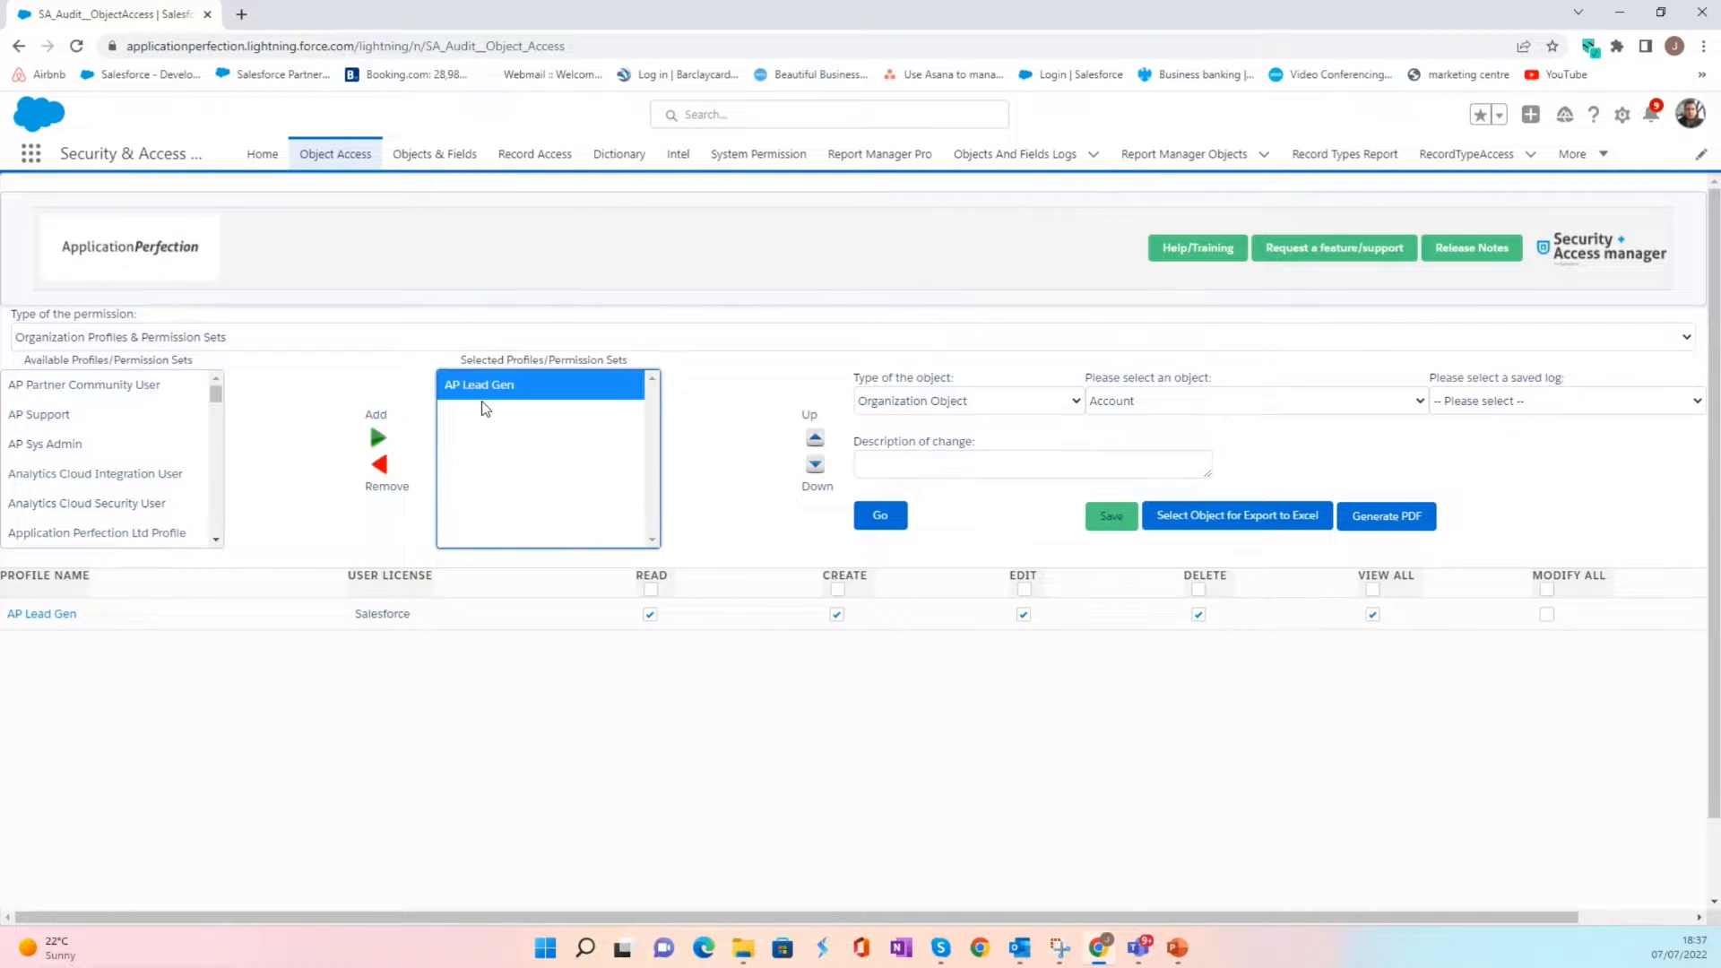
{"action": "left_click", "coordinate": [98, 416]}
{"action": "left_click", "coordinate": [100, 446], "text": "shift"}
{"action": "left_click", "coordinate": [378, 438]}
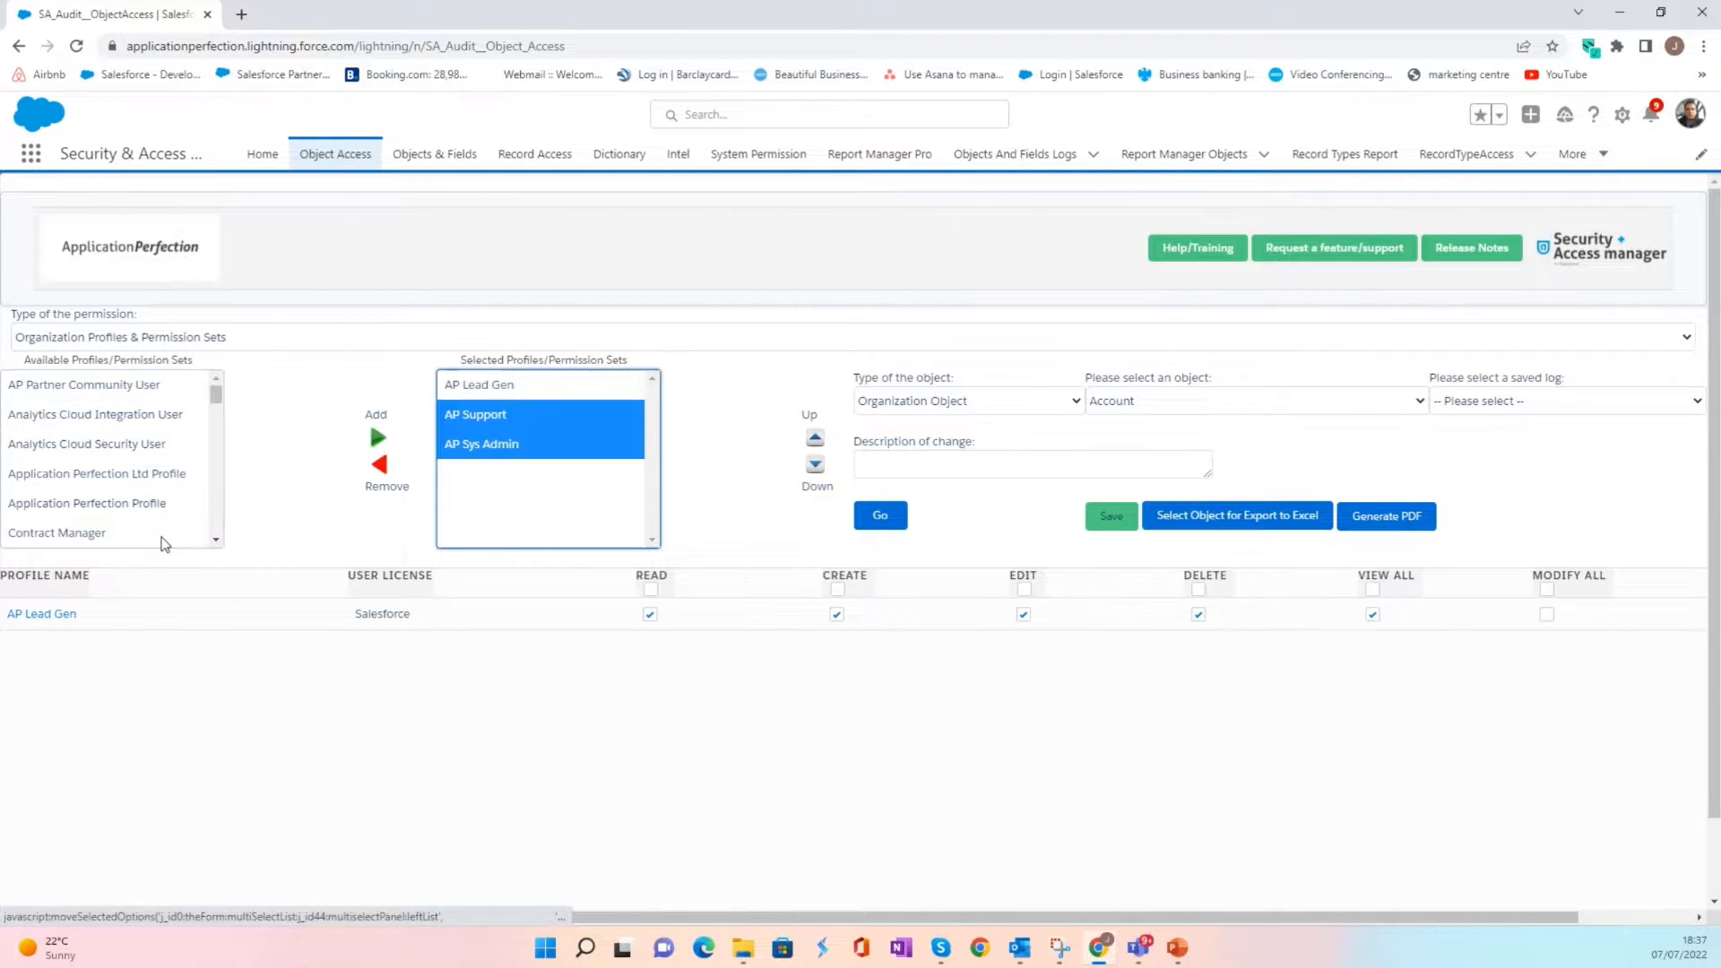
Add the Finance, Human Resources, Lead Gen Executive and Legal profiles to the selection
{"action": "left_click", "coordinate": [215, 515]}
{"action": "left_click", "coordinate": [215, 515]}
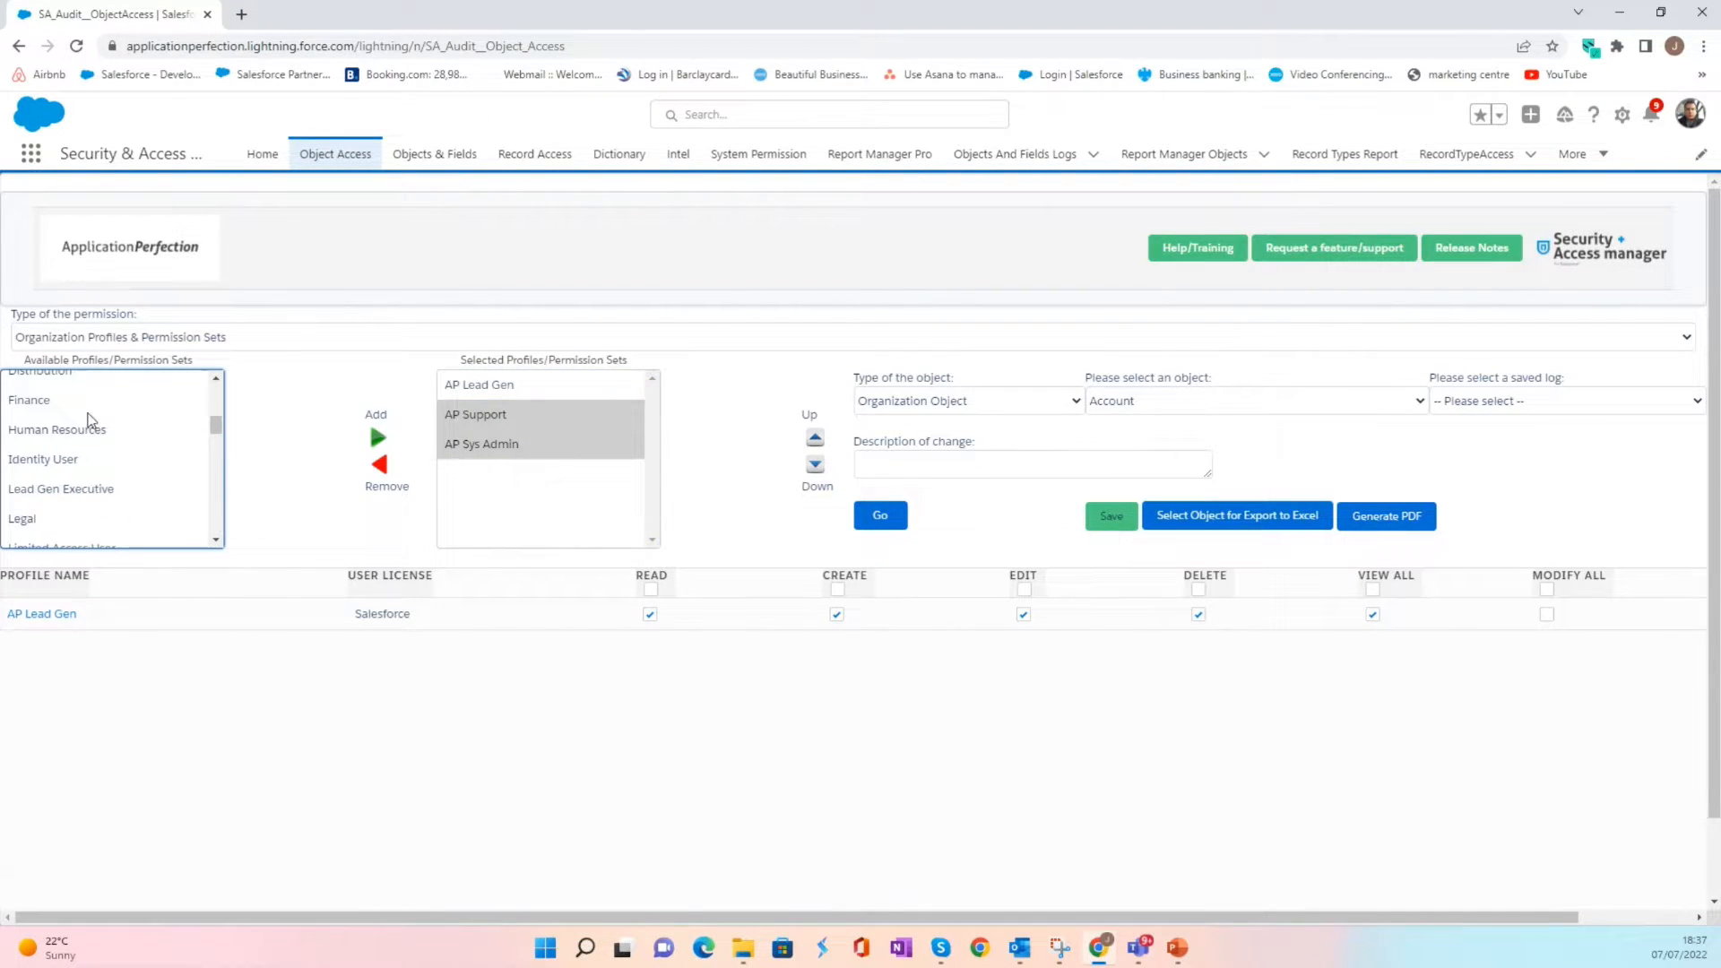
{"action": "left_click", "coordinate": [53, 403]}
{"action": "left_click", "coordinate": [68, 431], "text": "shift"}
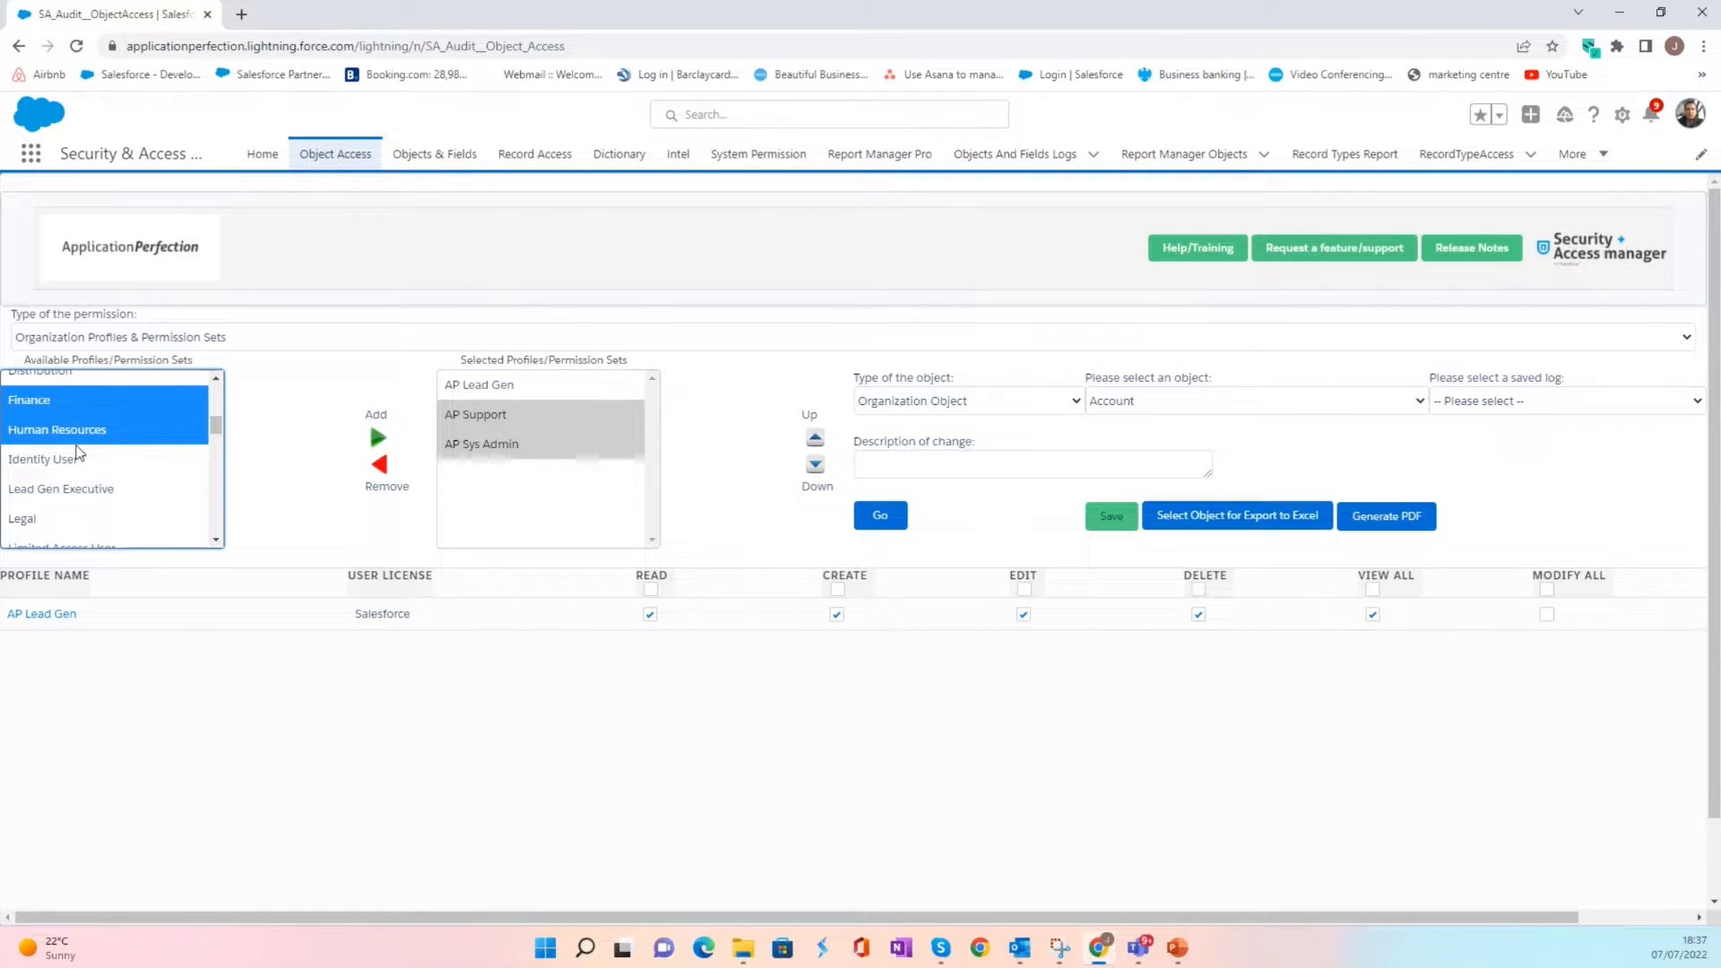
{"action": "left_click", "coordinate": [83, 492], "text": "ctrl"}
{"action": "left_click", "coordinate": [99, 517], "text": "ctrl"}
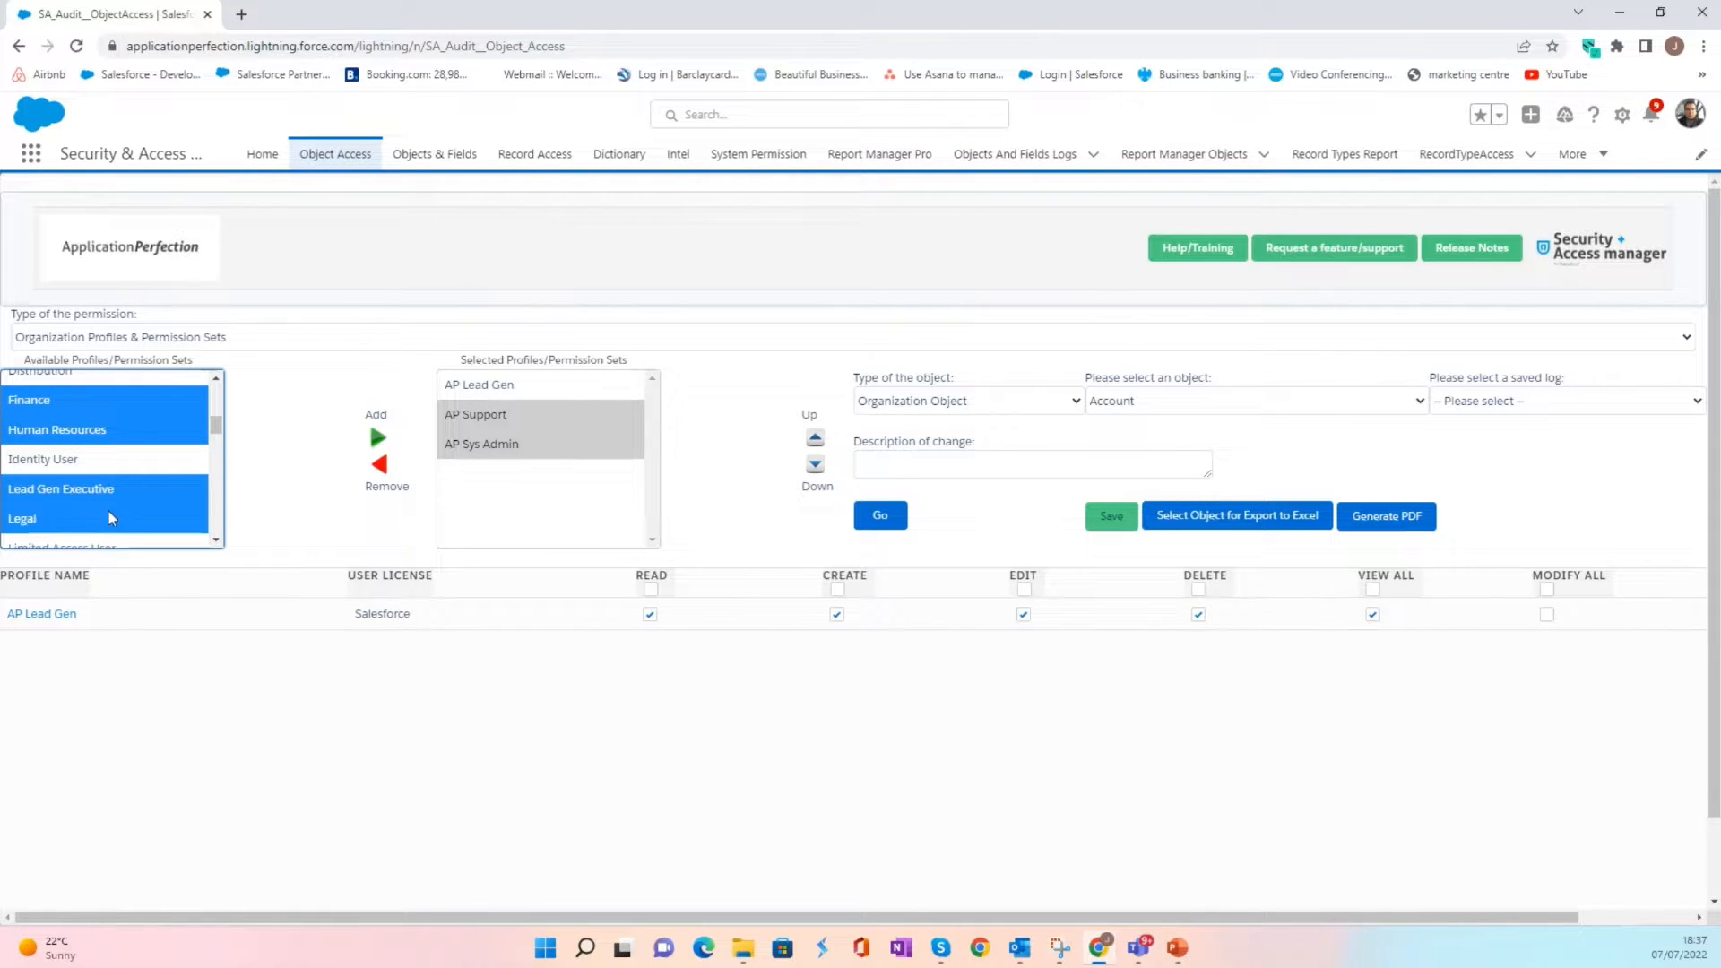
{"action": "left_click", "coordinate": [378, 438]}
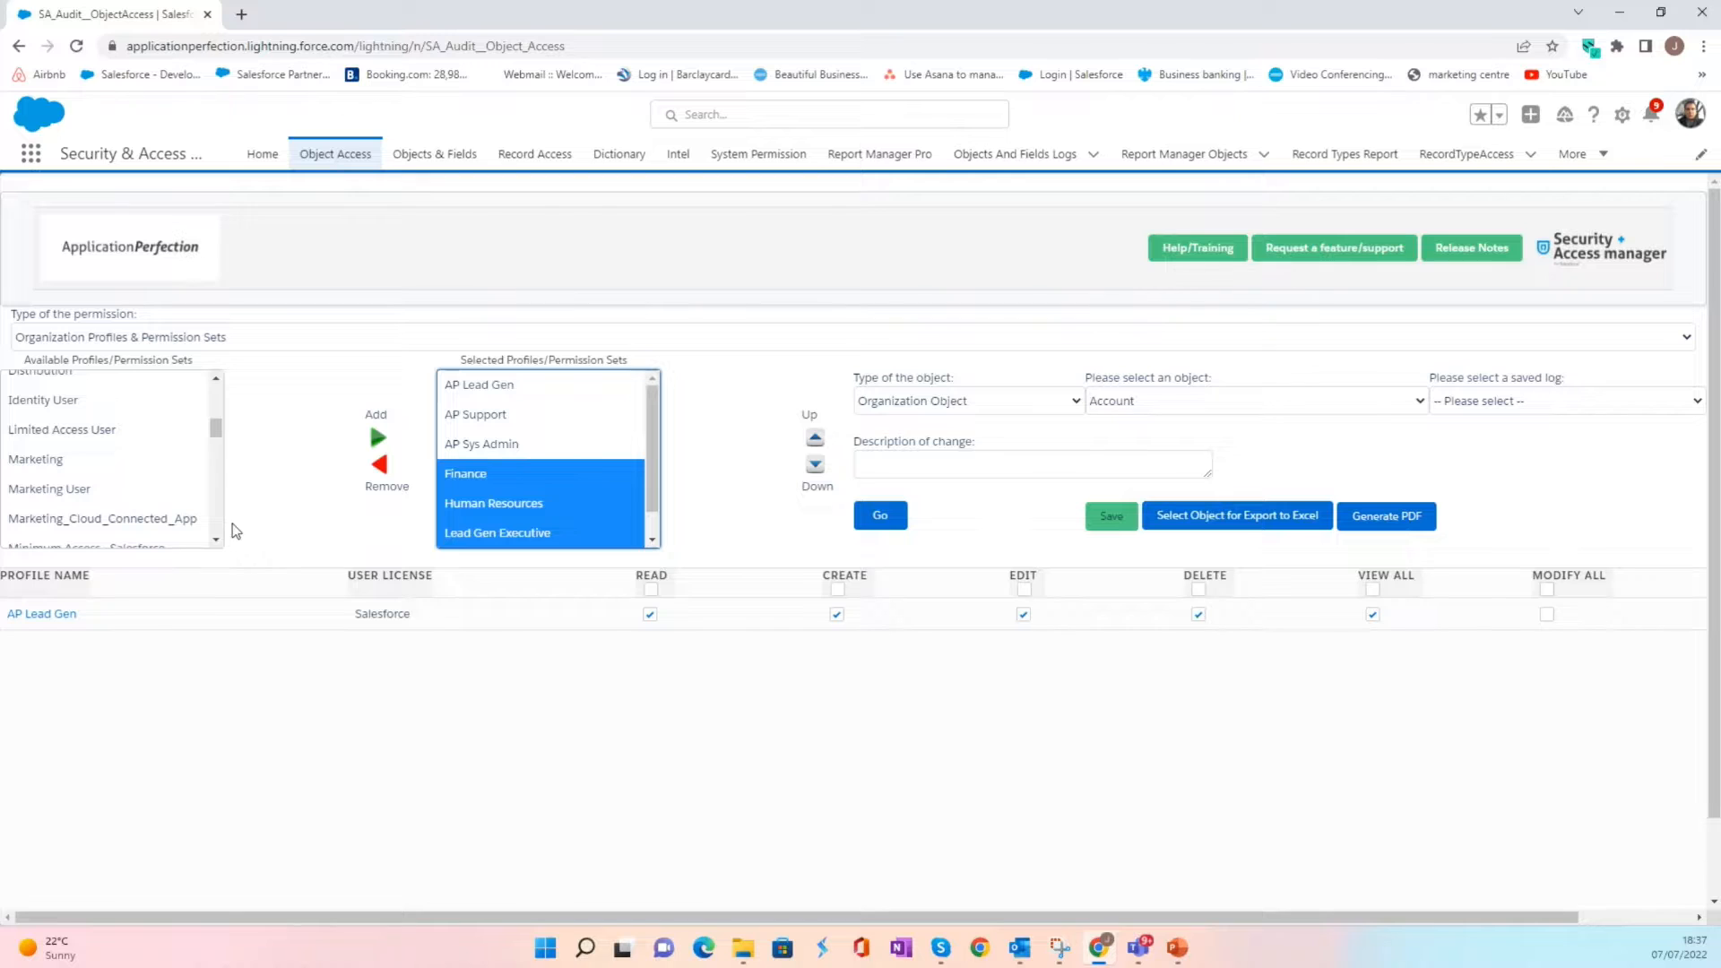
Add the Sales Executive, Sales Manager, Sales Operations and Sales Support profiles, and load the selected profiles' Account permissions
{"action": "left_click_drag", "start_coordinate": [220, 543], "coordinate": [219, 543]}
{"action": "left_click", "coordinate": [109, 429]}
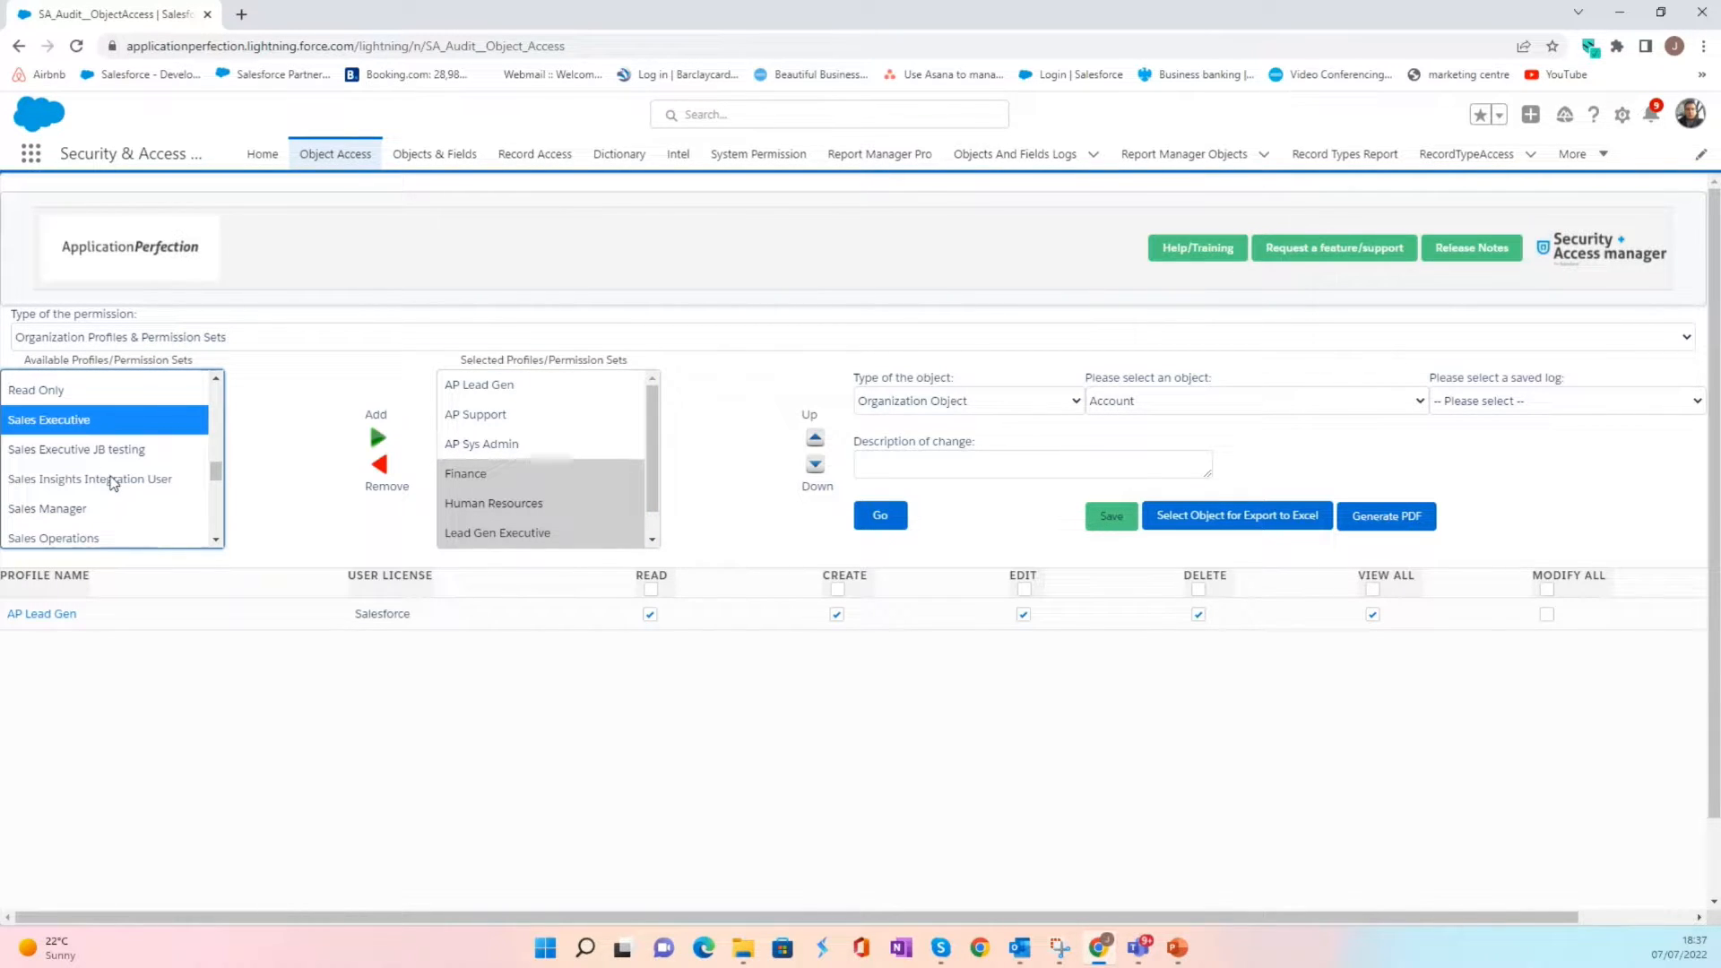
{"action": "left_click", "coordinate": [87, 508], "text": "ctrl"}
{"action": "left_click", "coordinate": [98, 538], "text": "ctrl"}
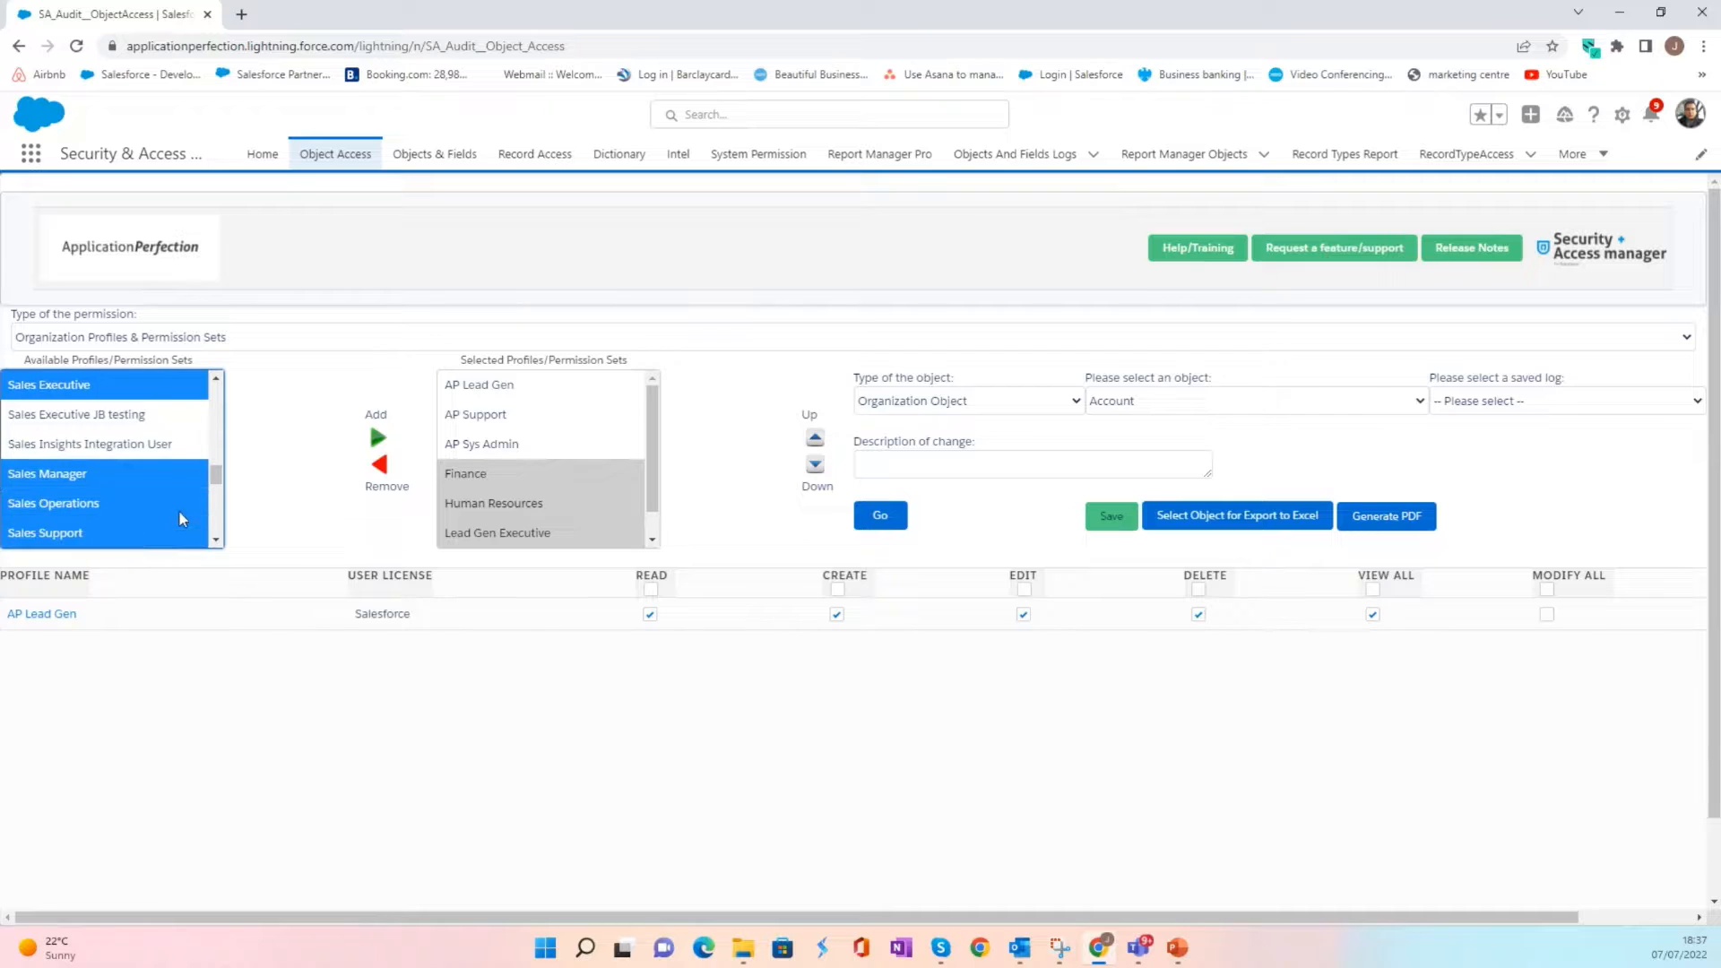
{"action": "left_click", "coordinate": [379, 439]}
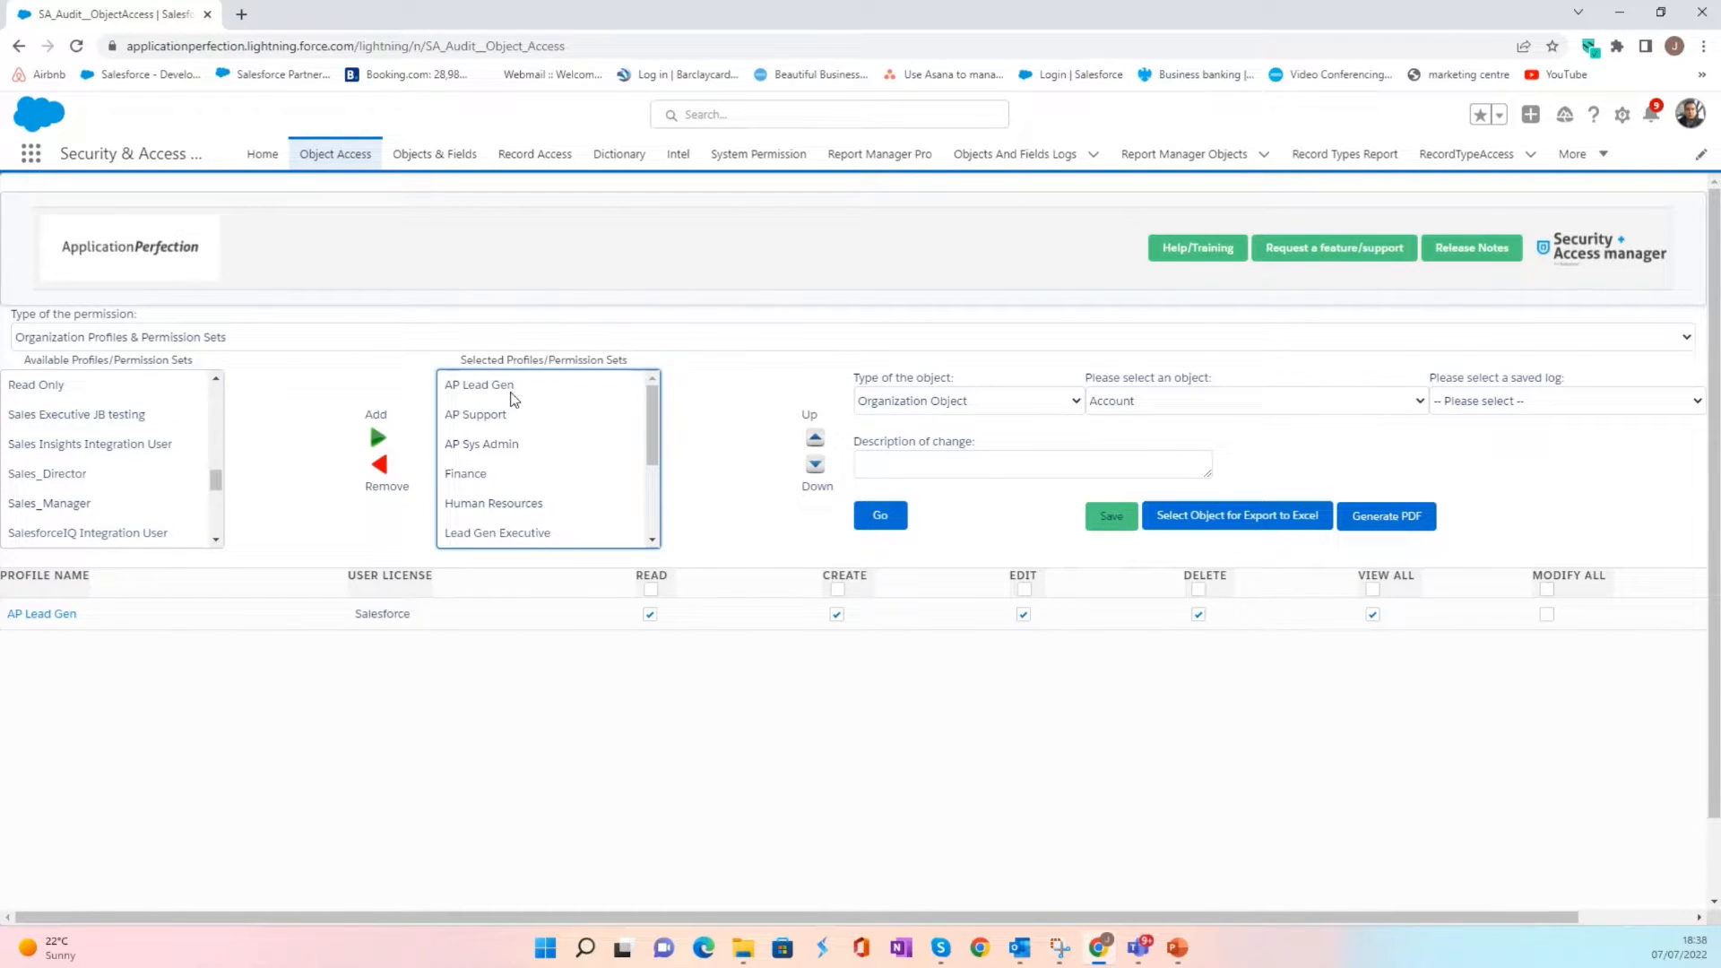
{"action": "left_click", "coordinate": [879, 516]}
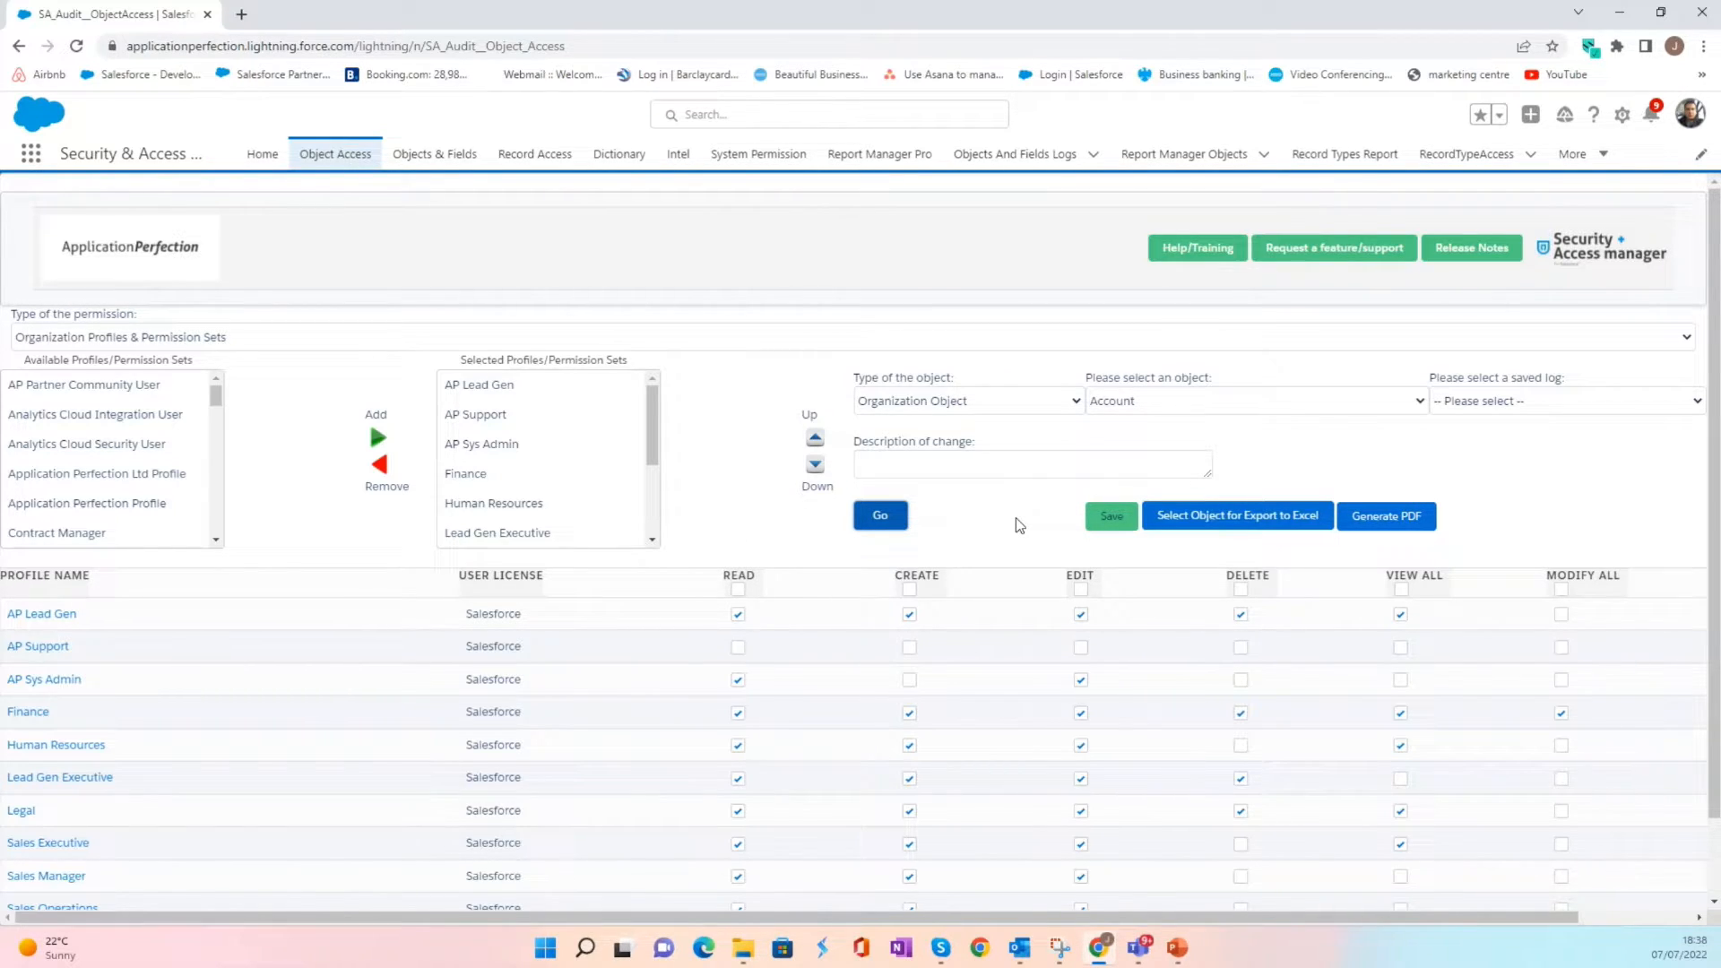
Export the selected profiles' permissions to Excel for all available objects, from Account through Test 1
{"action": "left_click", "coordinate": [1200, 525]}
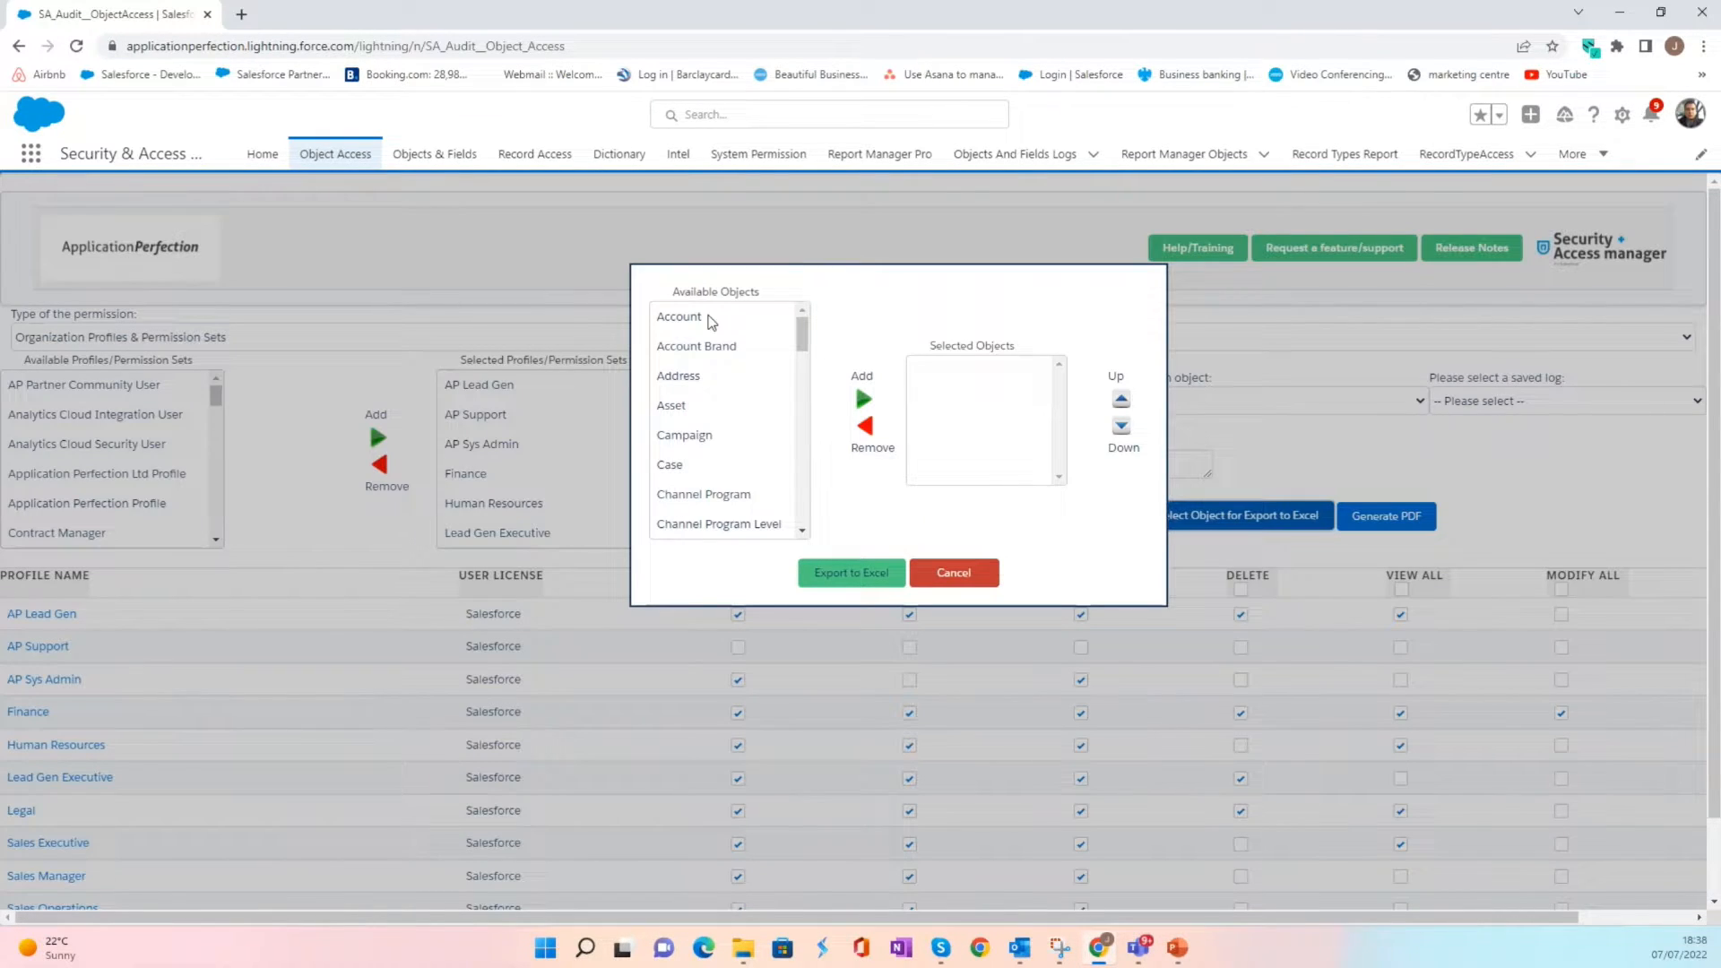
{"action": "left_click", "coordinate": [712, 320]}
{"action": "left_click_drag", "start_coordinate": [802, 339], "coordinate": [824, 531]}
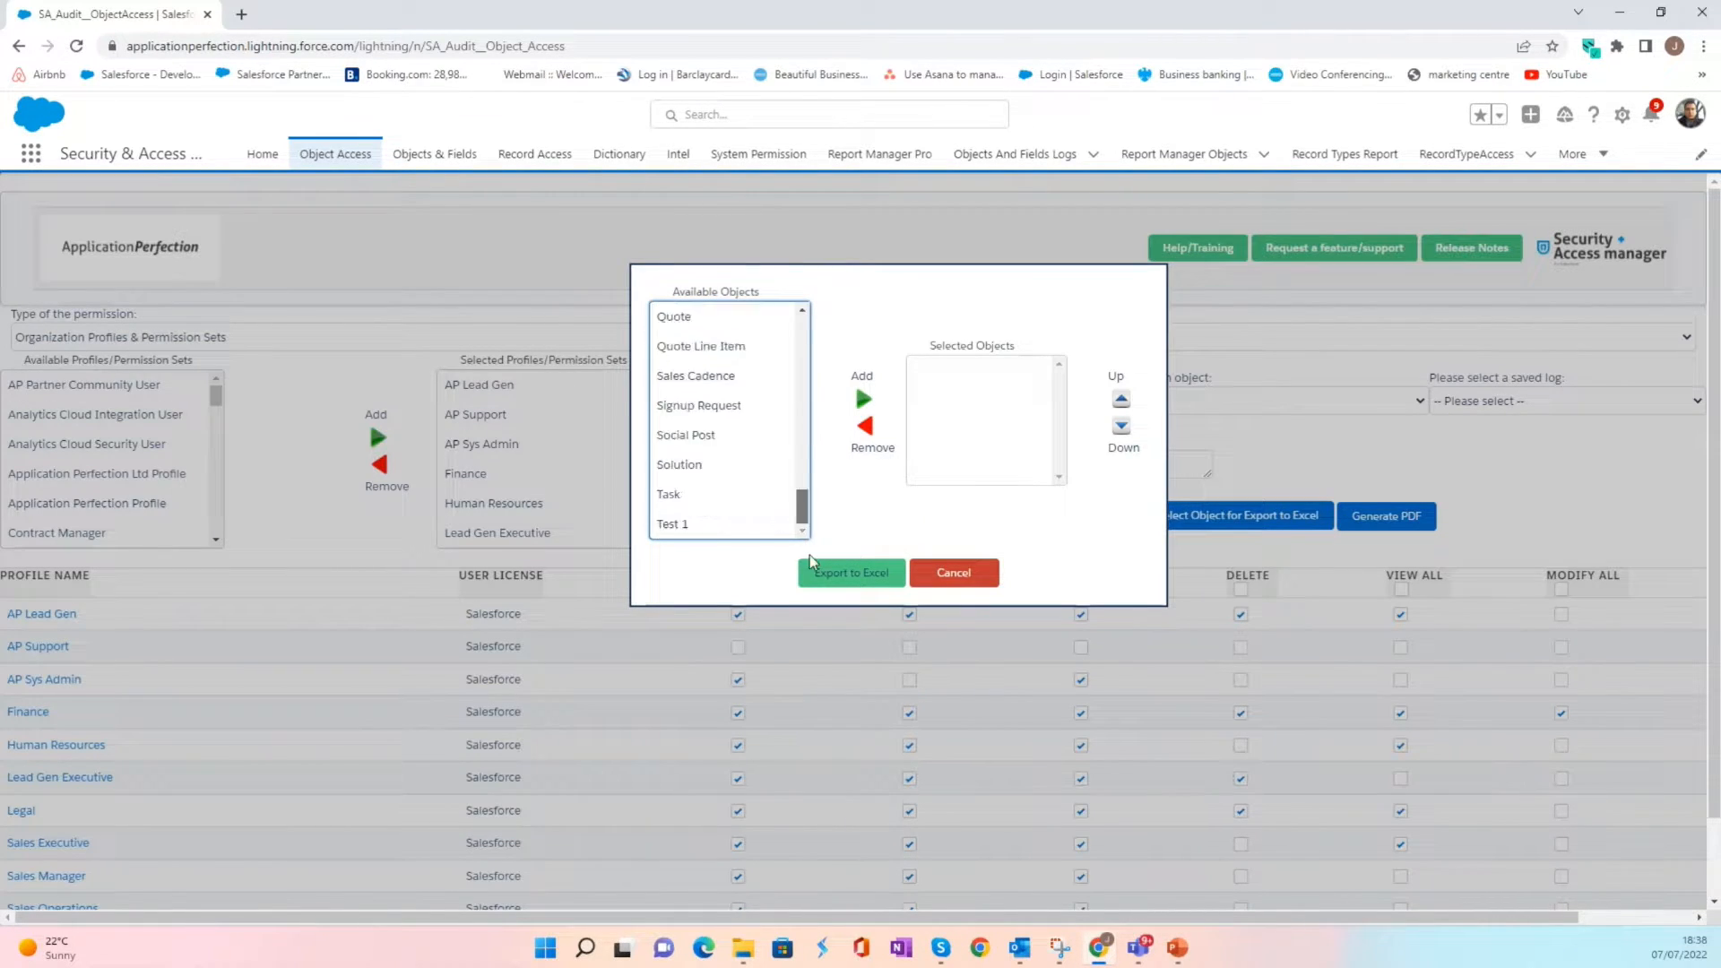
{"action": "left_click", "coordinate": [717, 529], "text": "shift"}
{"action": "left_click", "coordinate": [863, 399]}
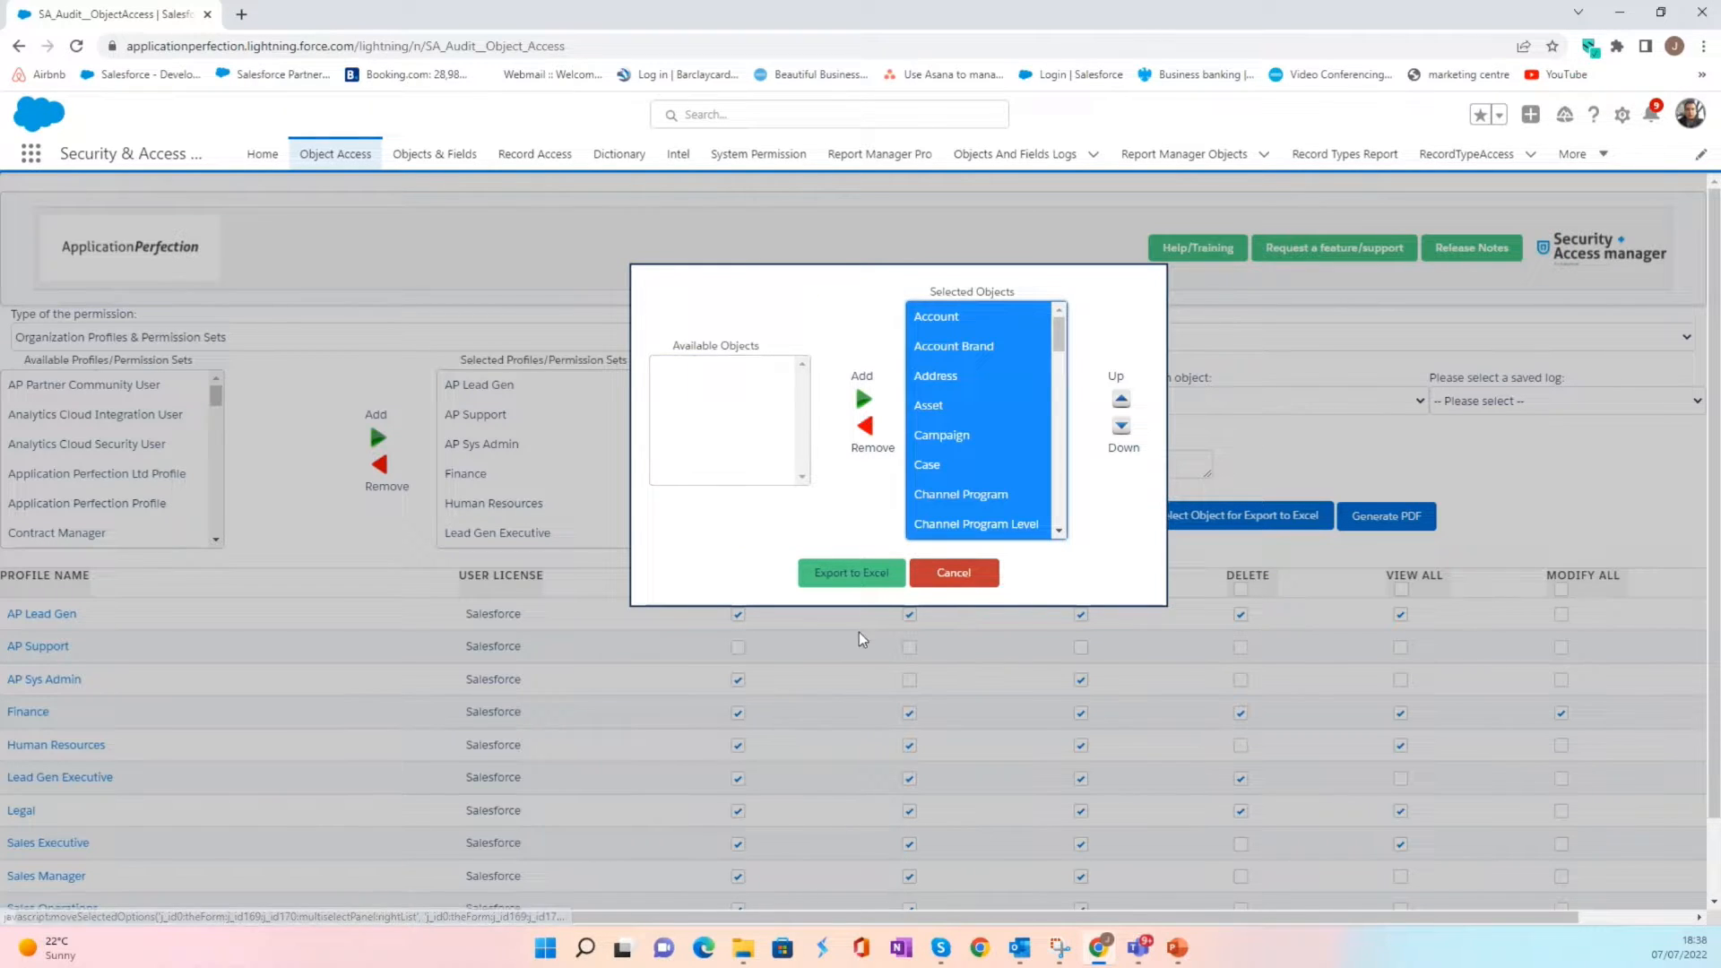
{"action": "left_click", "coordinate": [853, 575]}
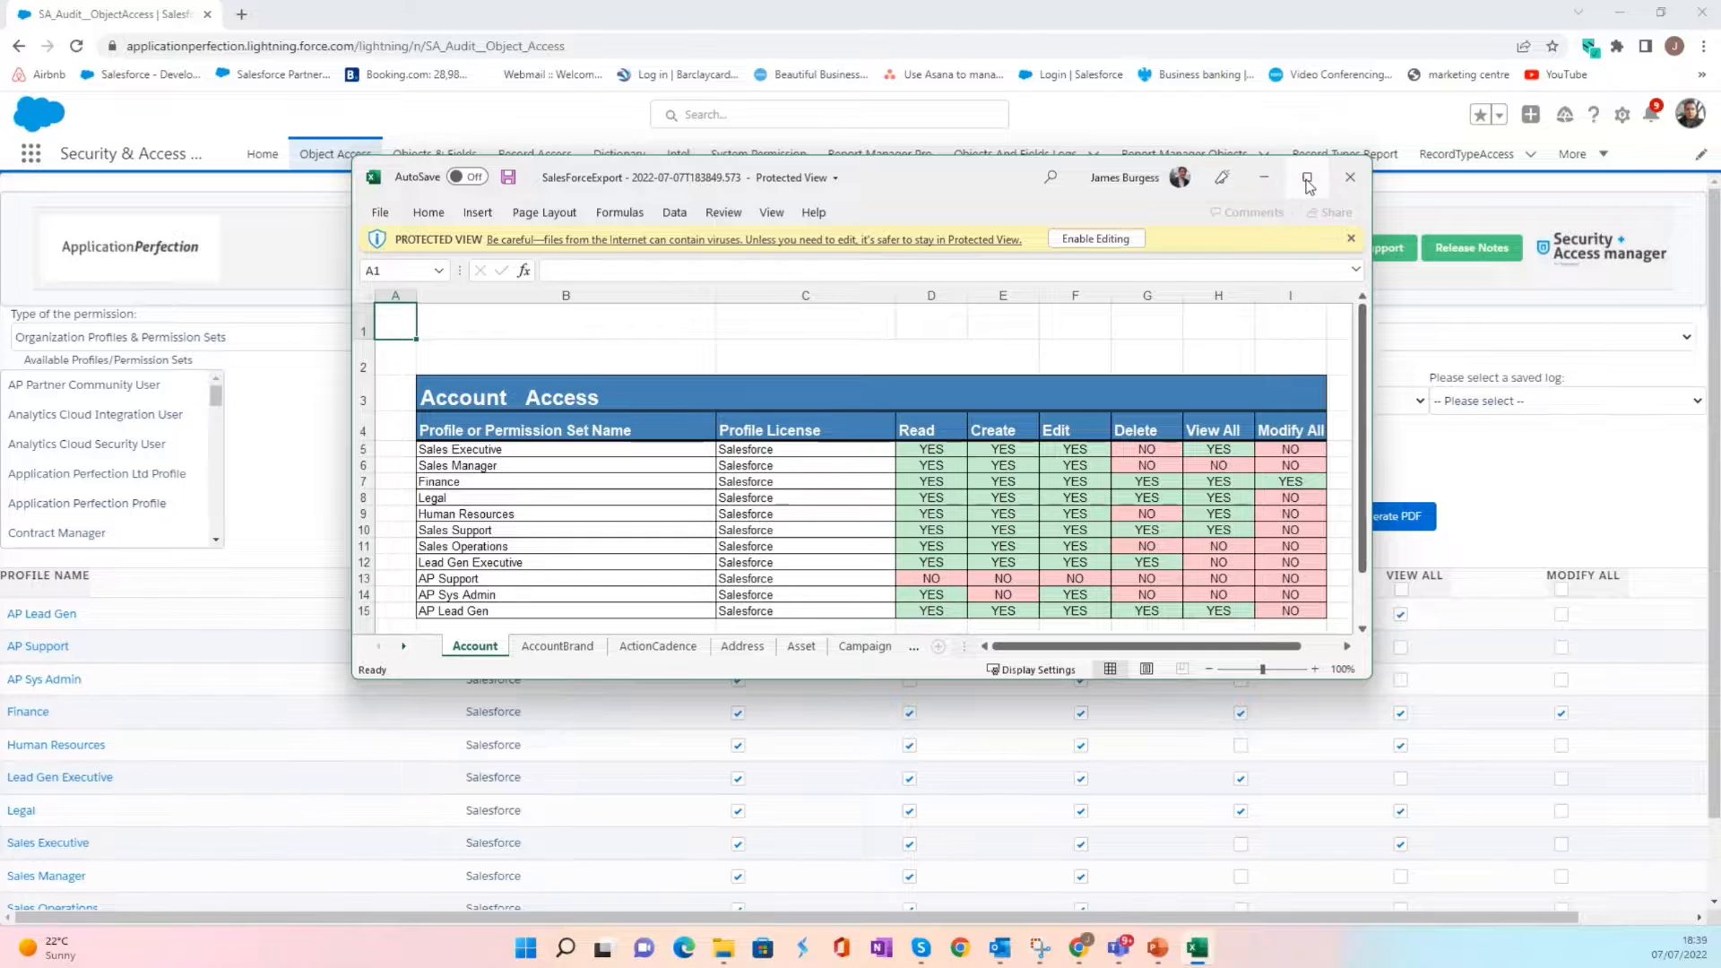
Examine the Account access table in the maximized Excel export, comparing the profiles' Read, Create, Edit, Delete, View All and Modify All rights
{"action": "left_click", "coordinate": [1314, 178]}
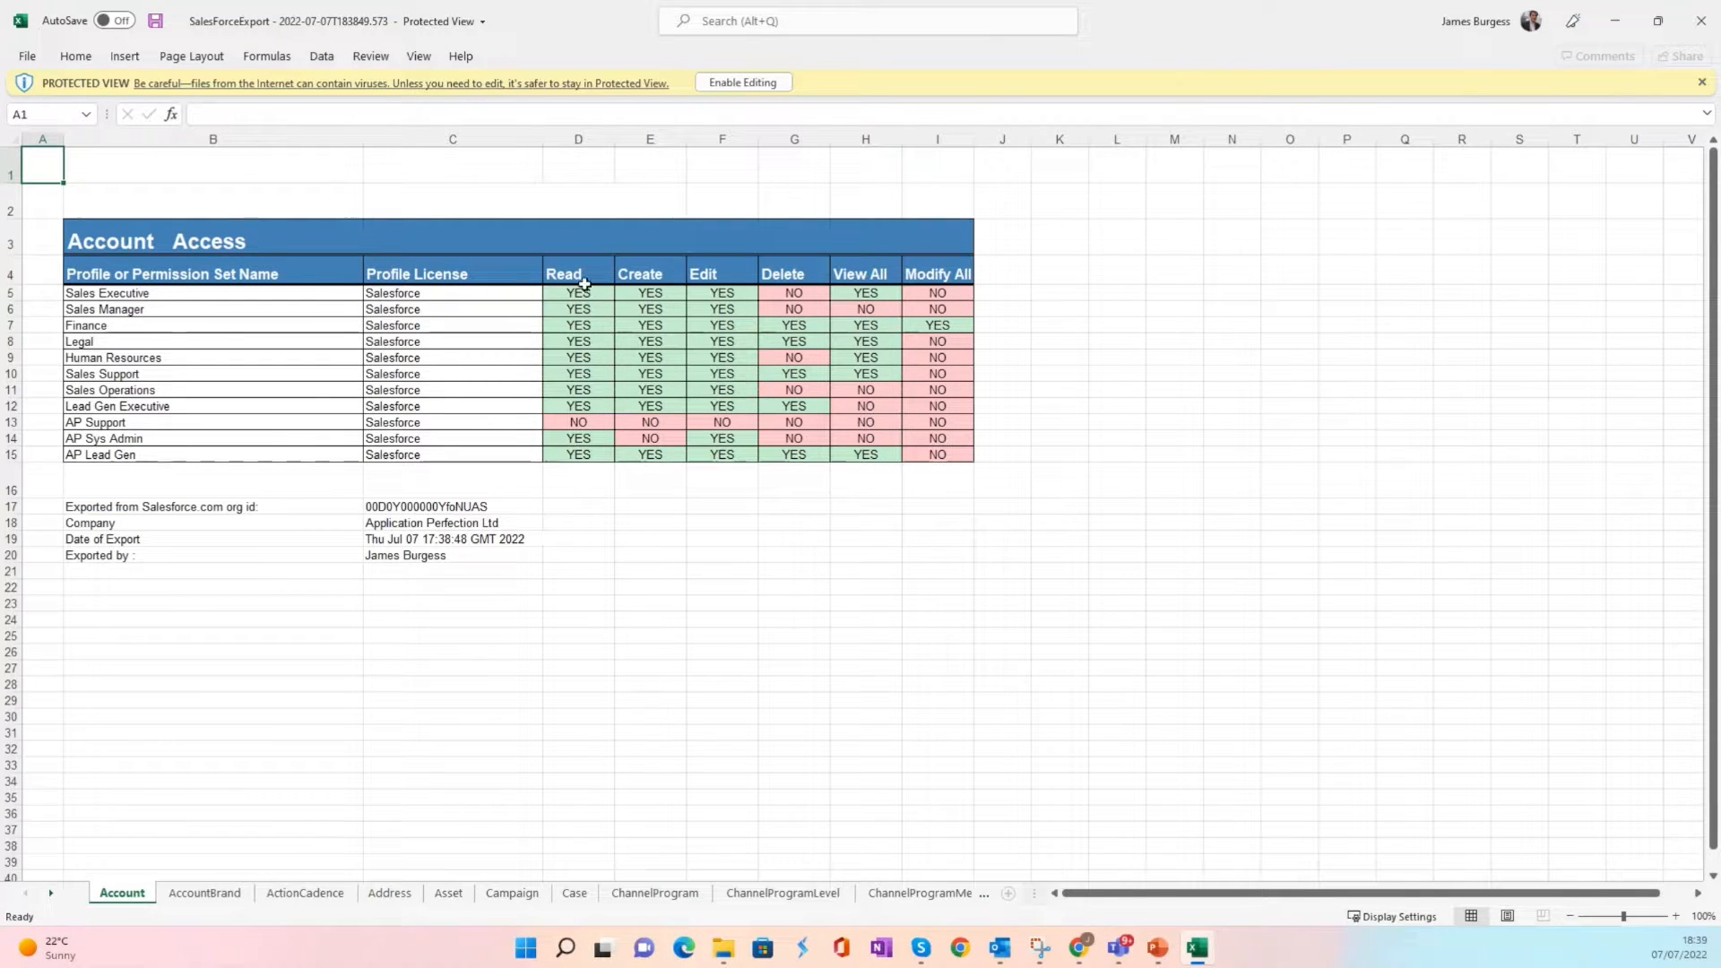
{"action": "left_click", "coordinate": [584, 275]}
{"action": "left_click_drag", "start_coordinate": [585, 275], "coordinate": [943, 280]}
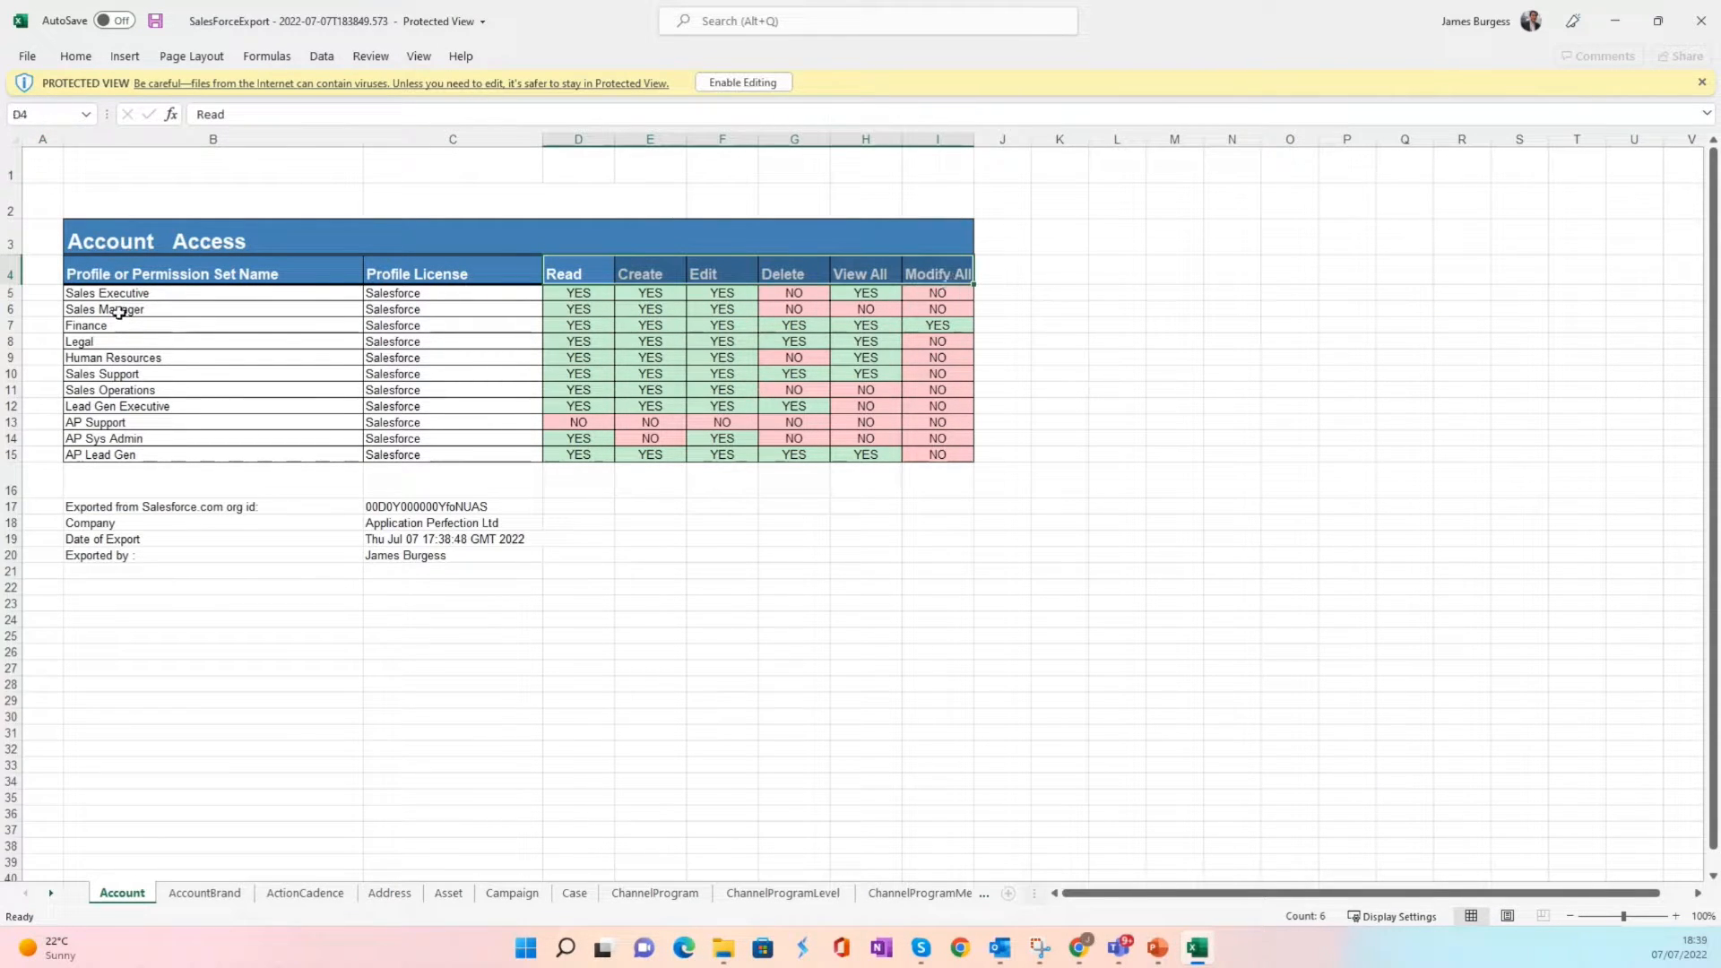
{"action": "left_click_drag", "start_coordinate": [181, 289], "coordinate": [179, 455]}
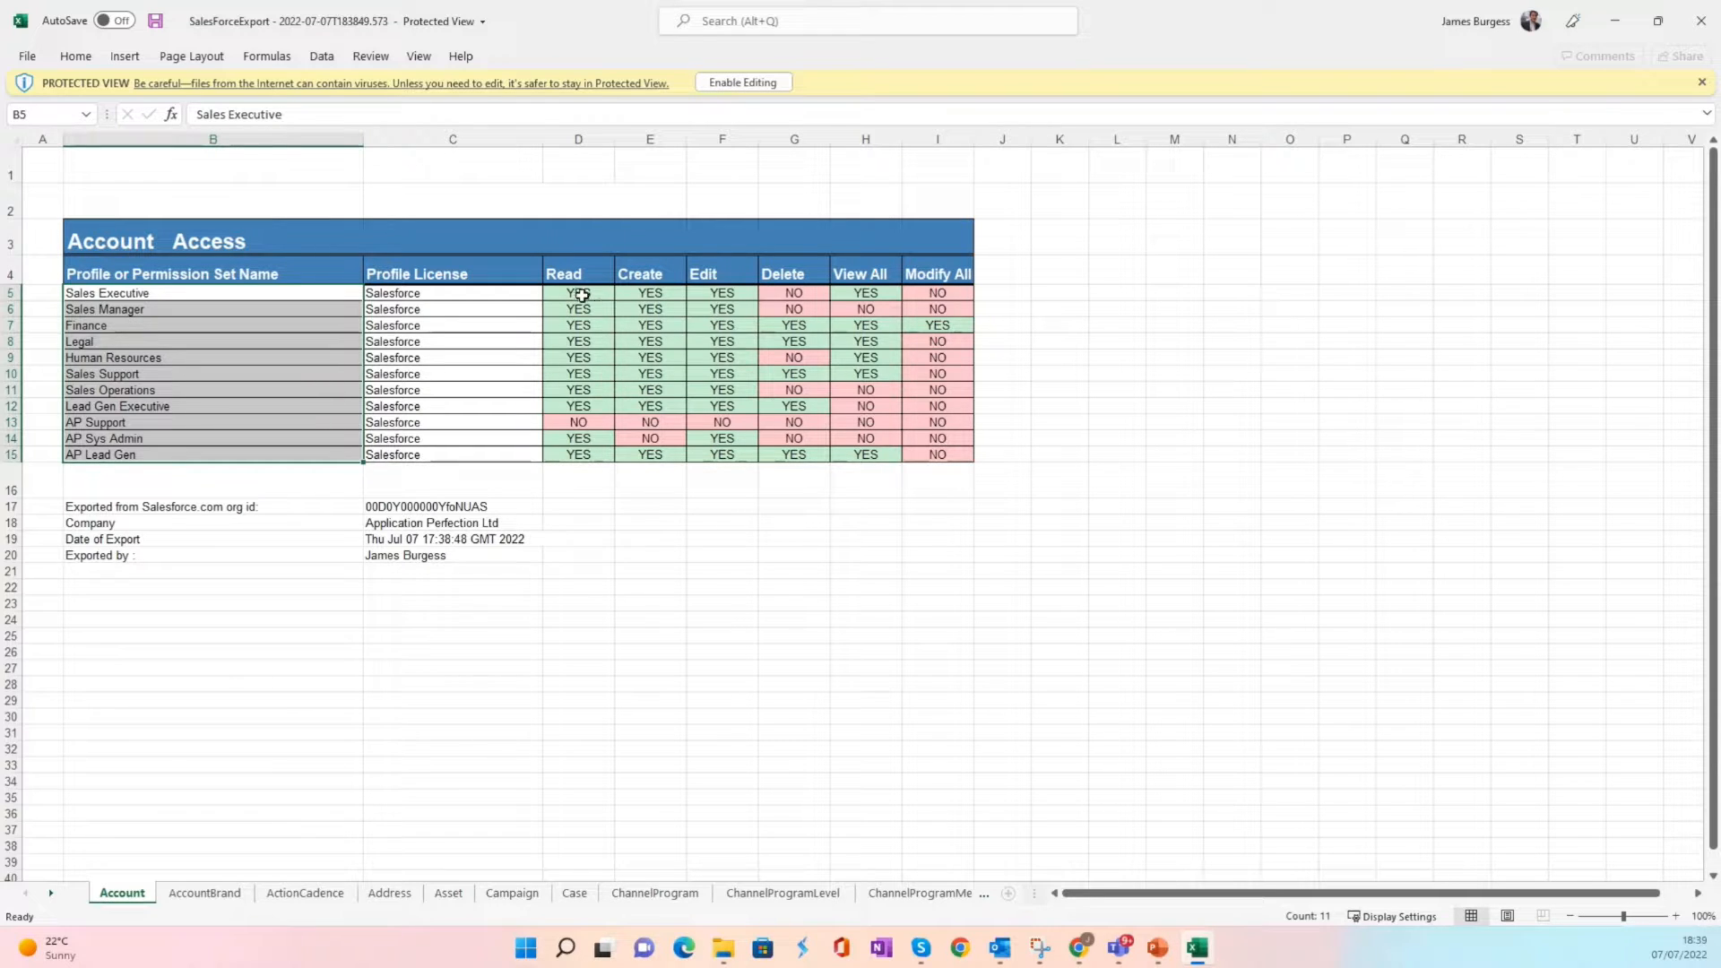
{"action": "left_click", "coordinate": [581, 297]}
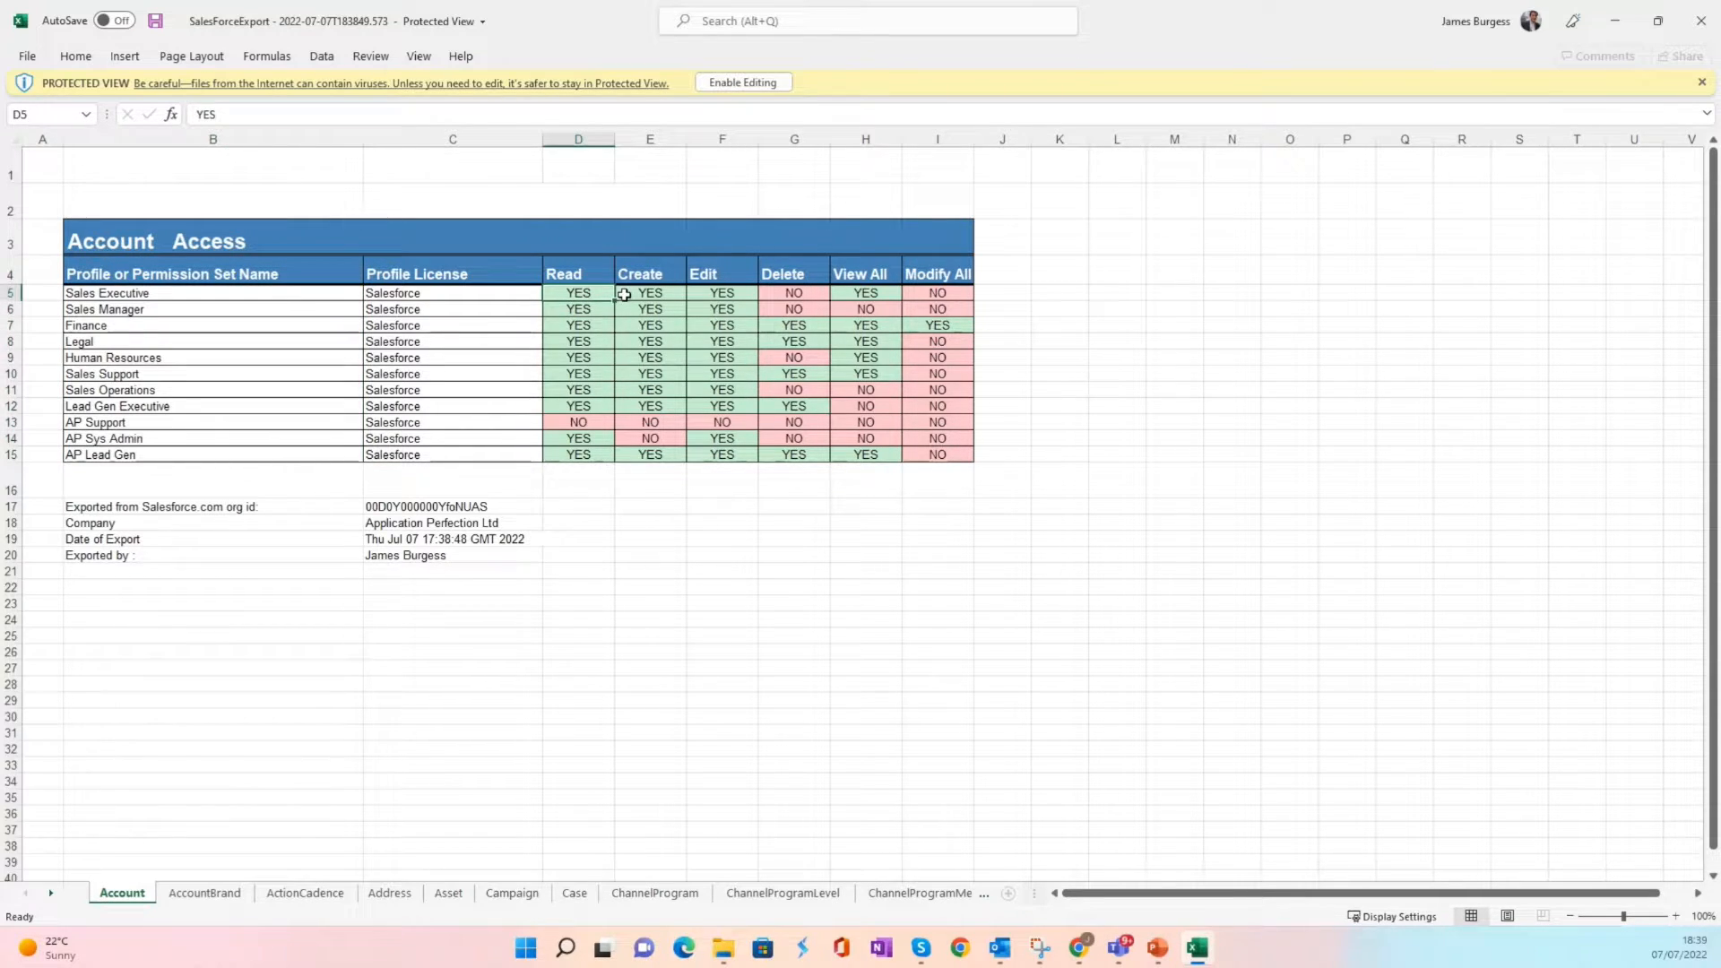
{"action": "left_click", "coordinate": [731, 288]}
{"action": "left_click", "coordinate": [866, 302]}
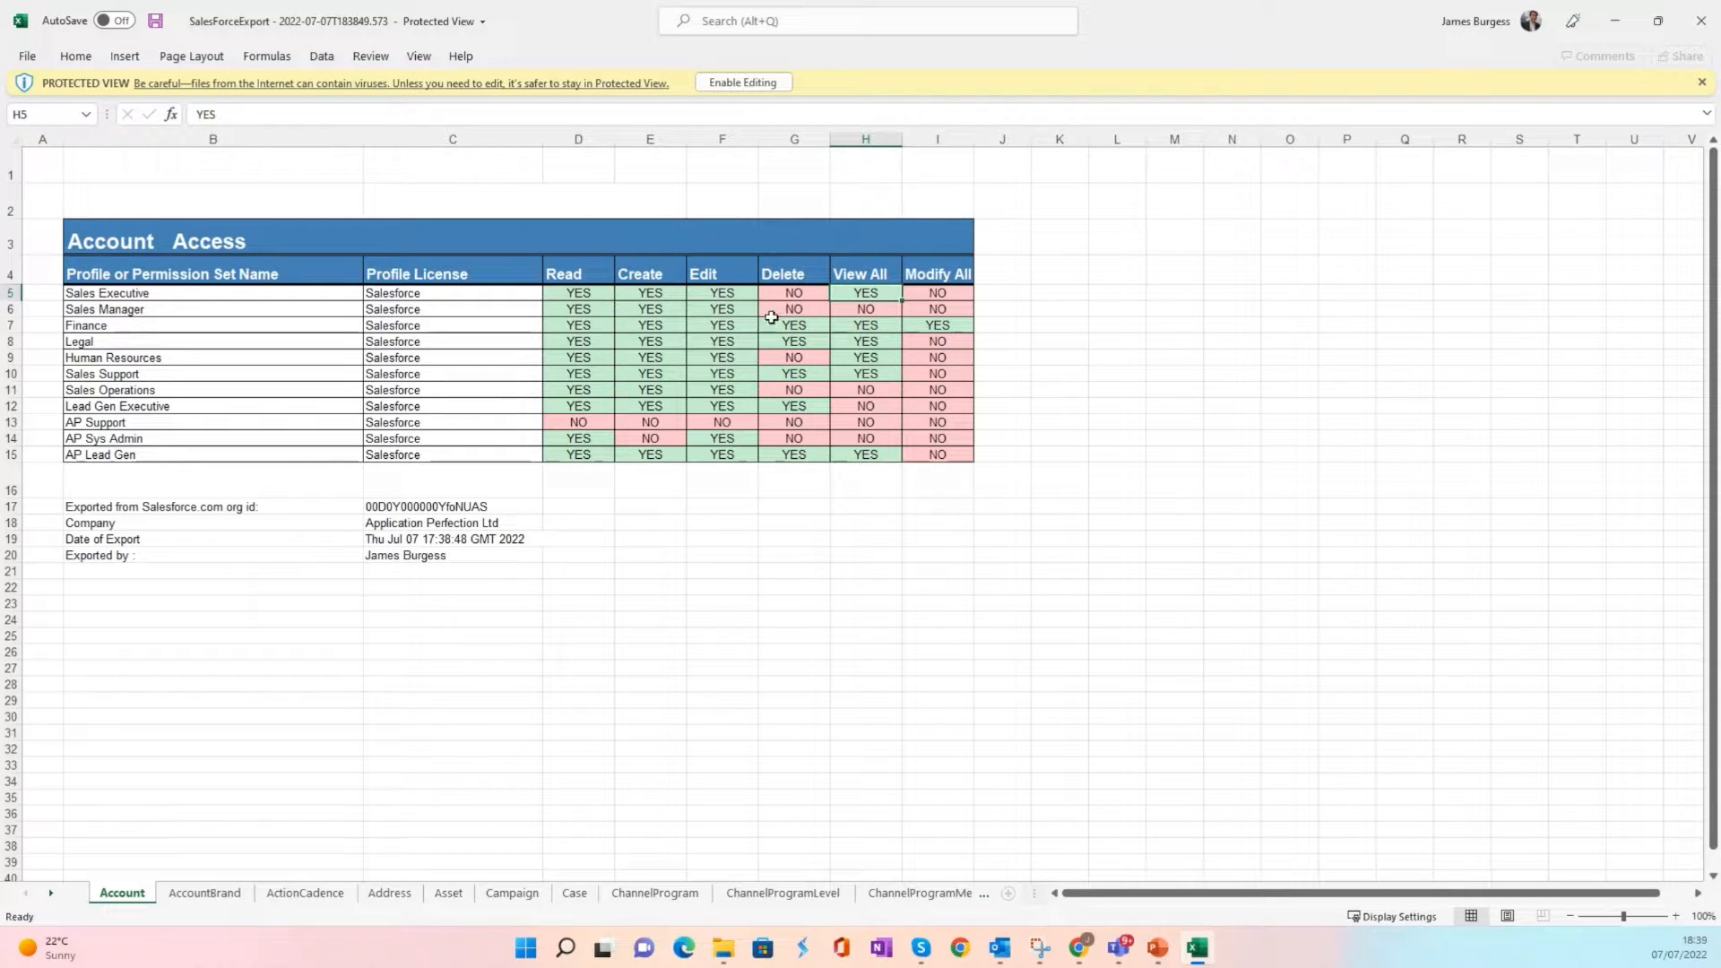
{"action": "left_click_drag", "start_coordinate": [574, 326], "coordinate": [920, 332]}
{"action": "left_click", "coordinate": [606, 294]}
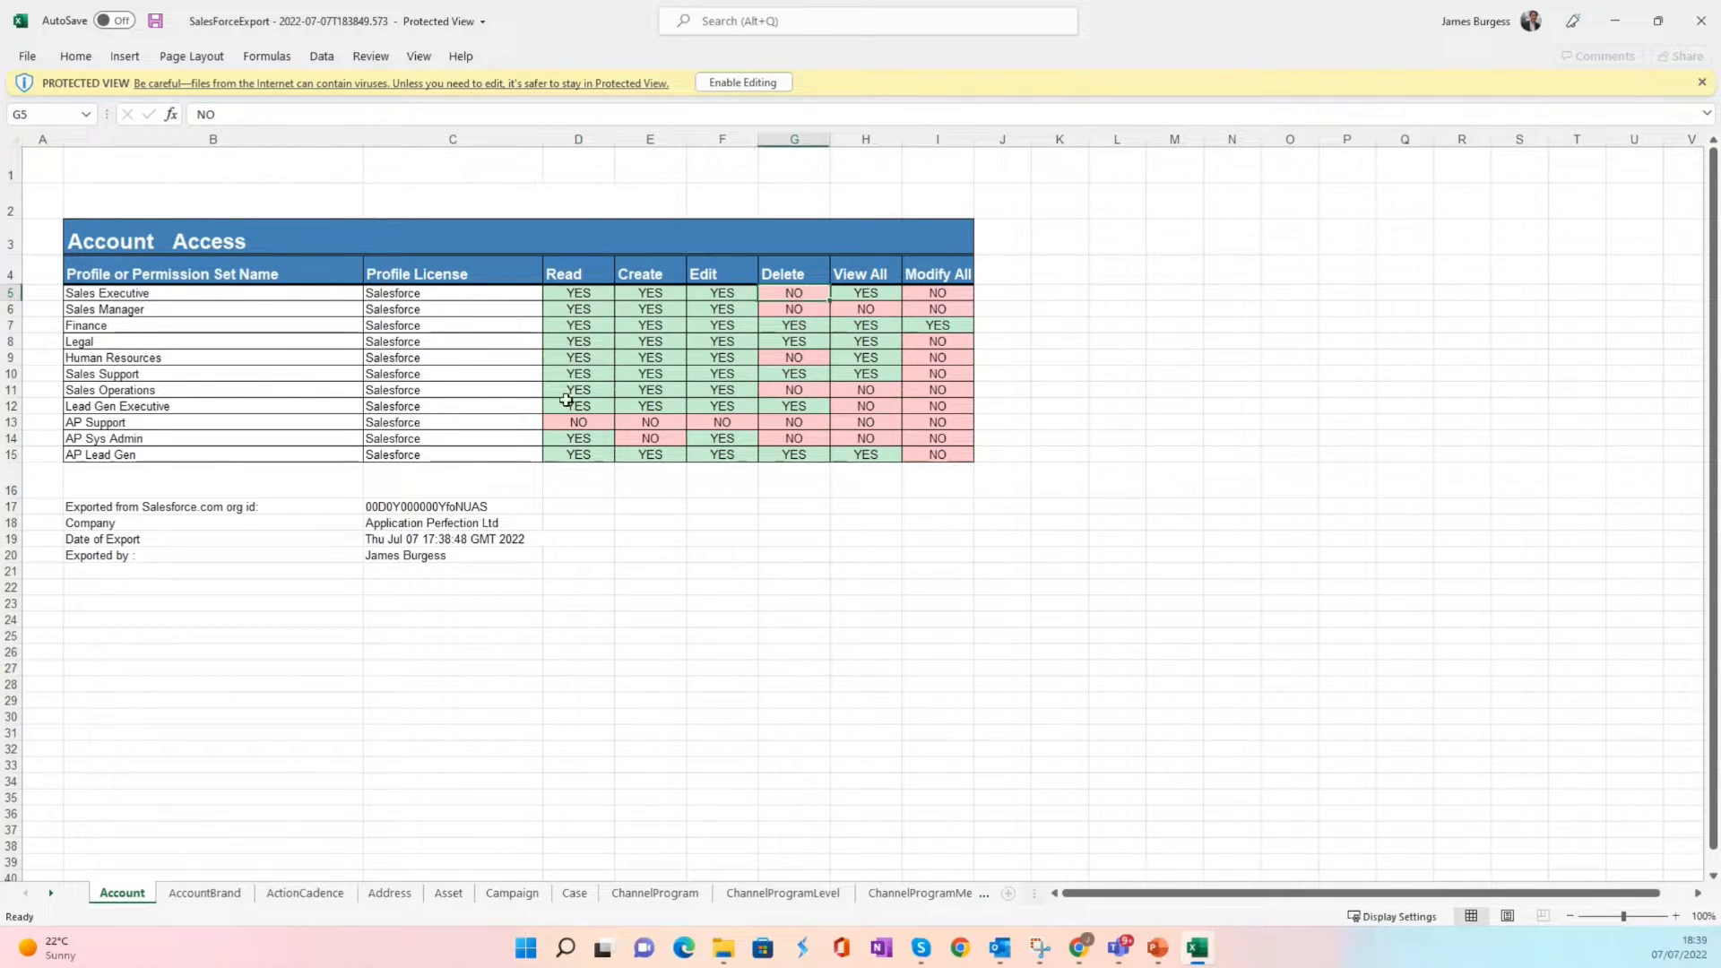
Examine the export details below the Account table: org ID, company, export date and exporting user
{"action": "left_click", "coordinate": [429, 504]}
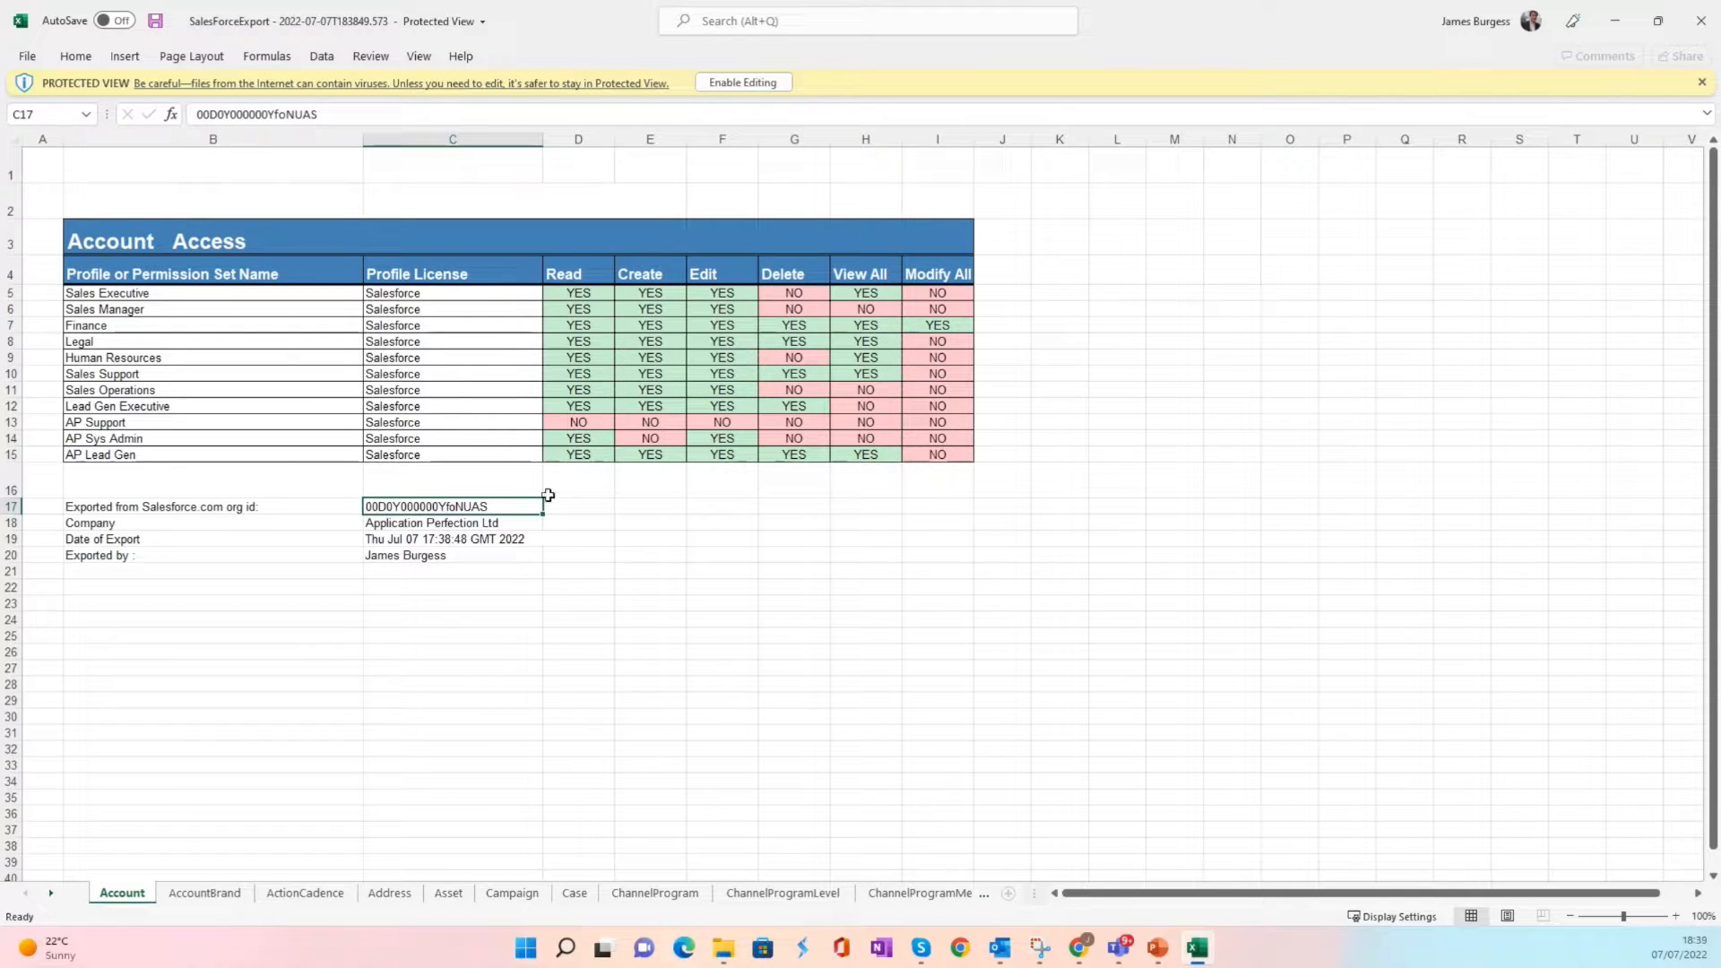
{"action": "key", "text": "Down"}
{"action": "key", "text": "Down"}
{"action": "key", "text": "Down"}
{"action": "key", "text": "Down"}
{"action": "key", "text": "Up"}
{"action": "key", "text": "Up"}
{"action": "key", "text": "Up"}
{"action": "key", "text": "Up"}
{"action": "key", "text": "Up"}
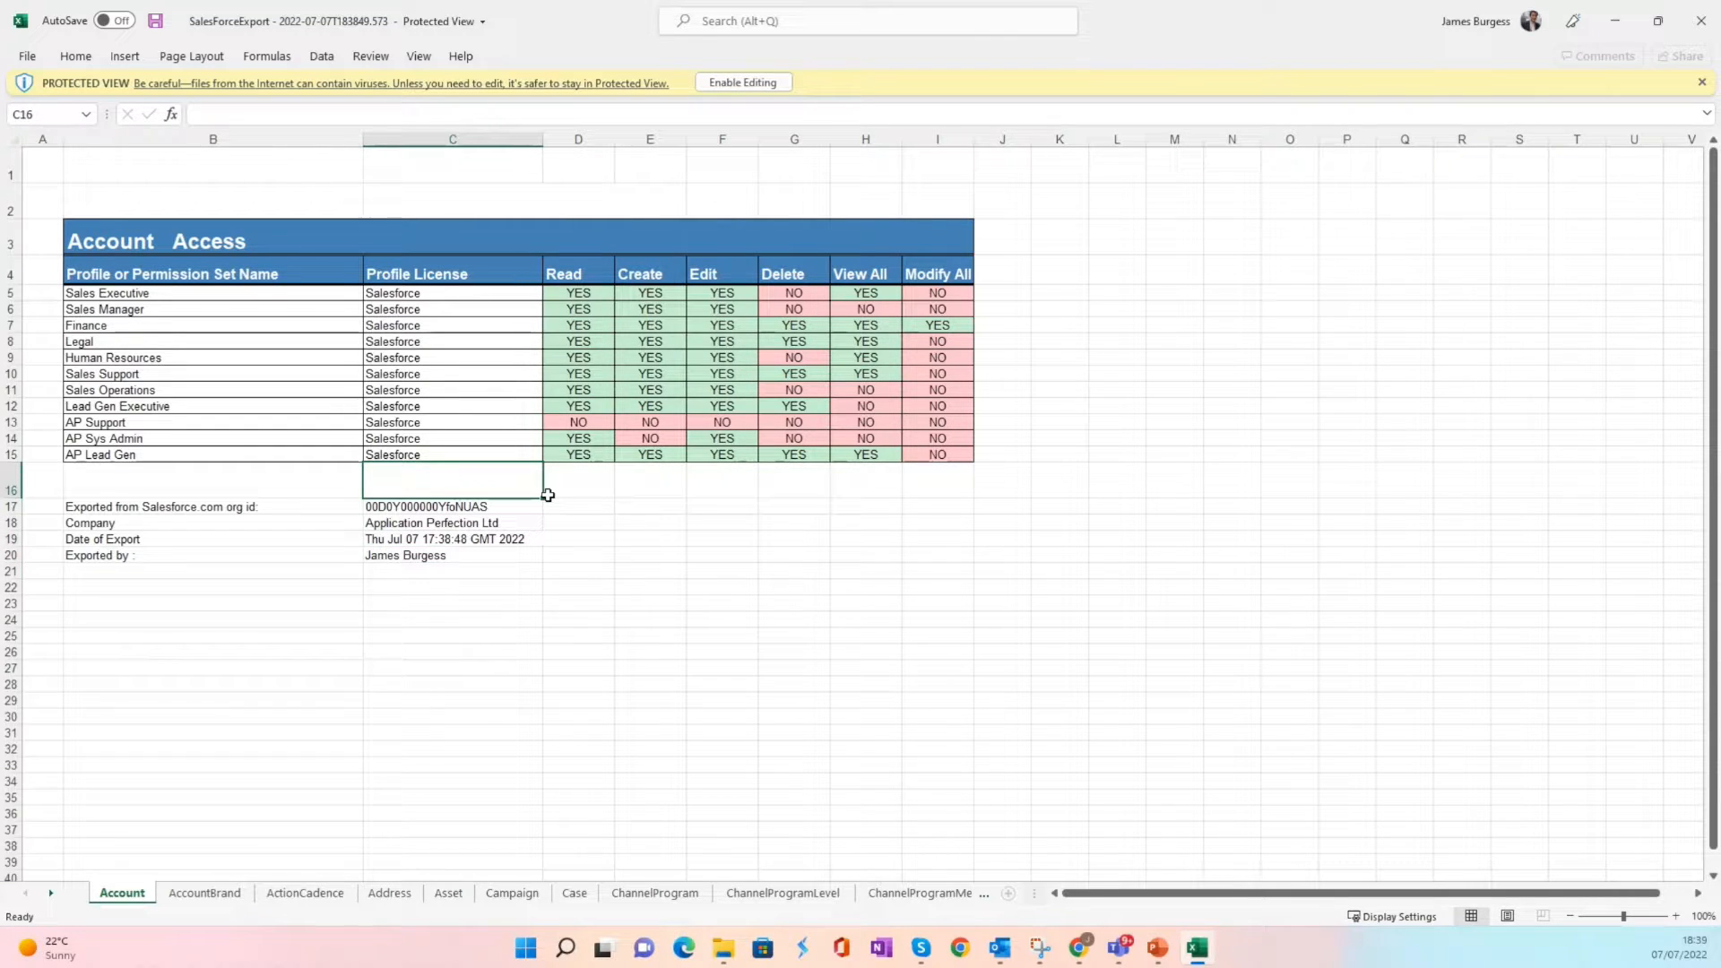
Look through the exported access sheets of the other objects, from AccountBrand and ActionCadence to the channel program sheets
{"action": "left_click", "coordinate": [208, 895]}
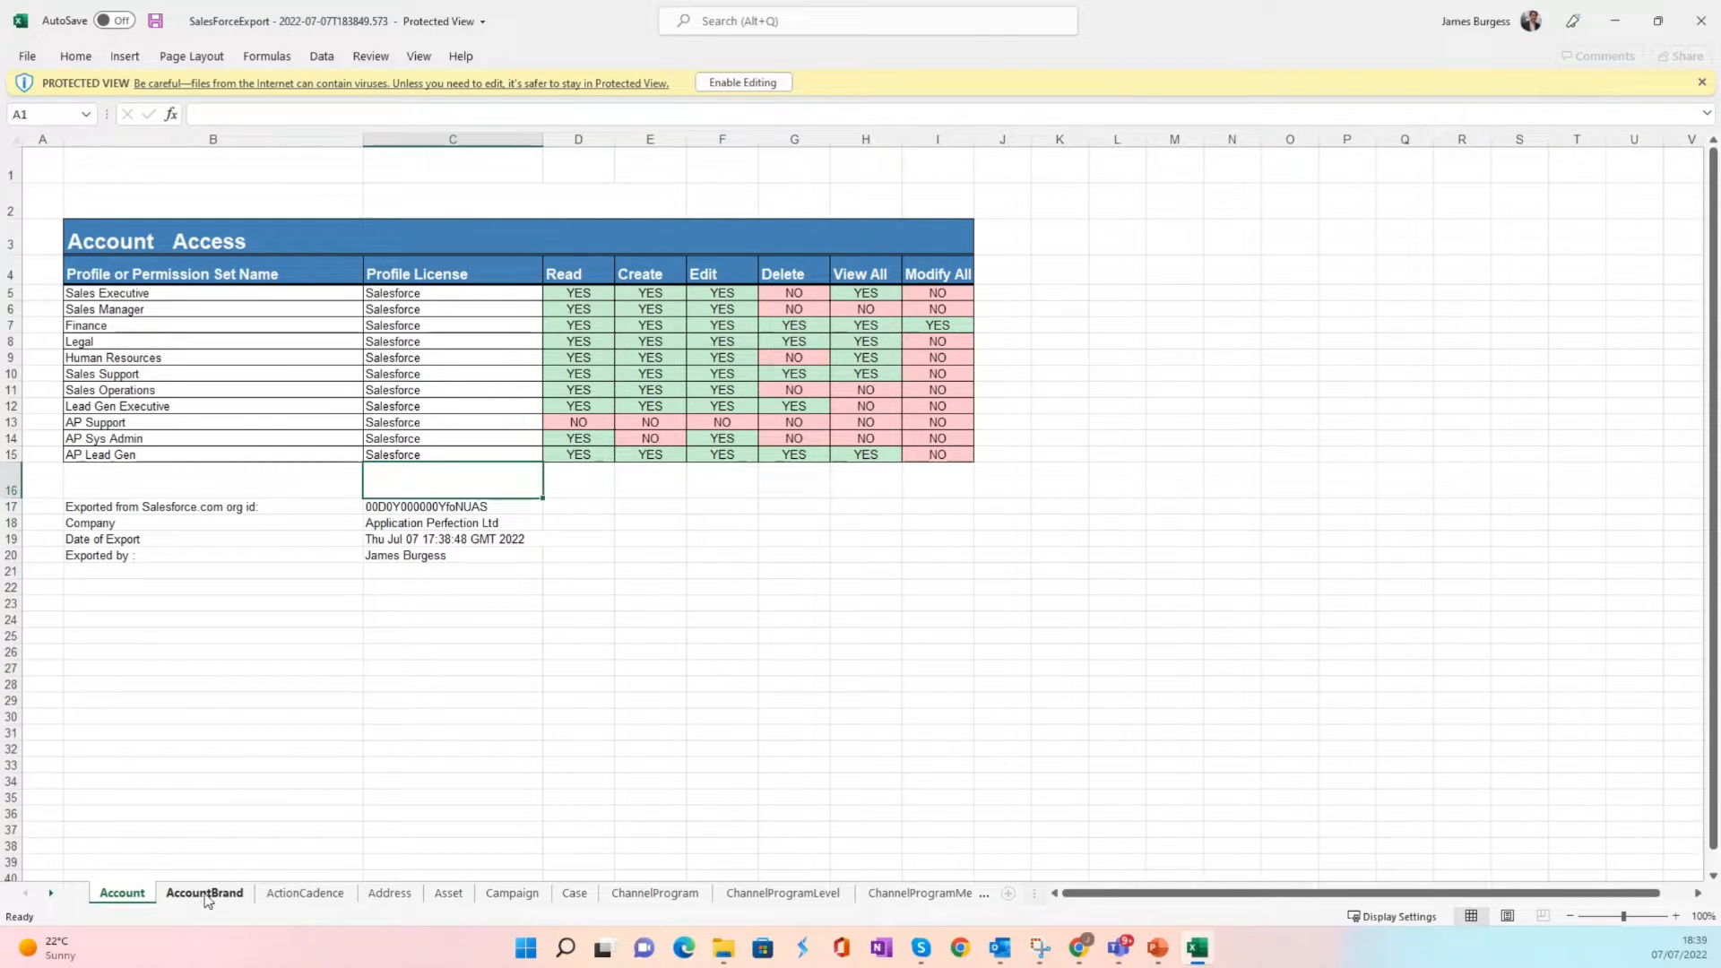
{"action": "left_click", "coordinate": [301, 897]}
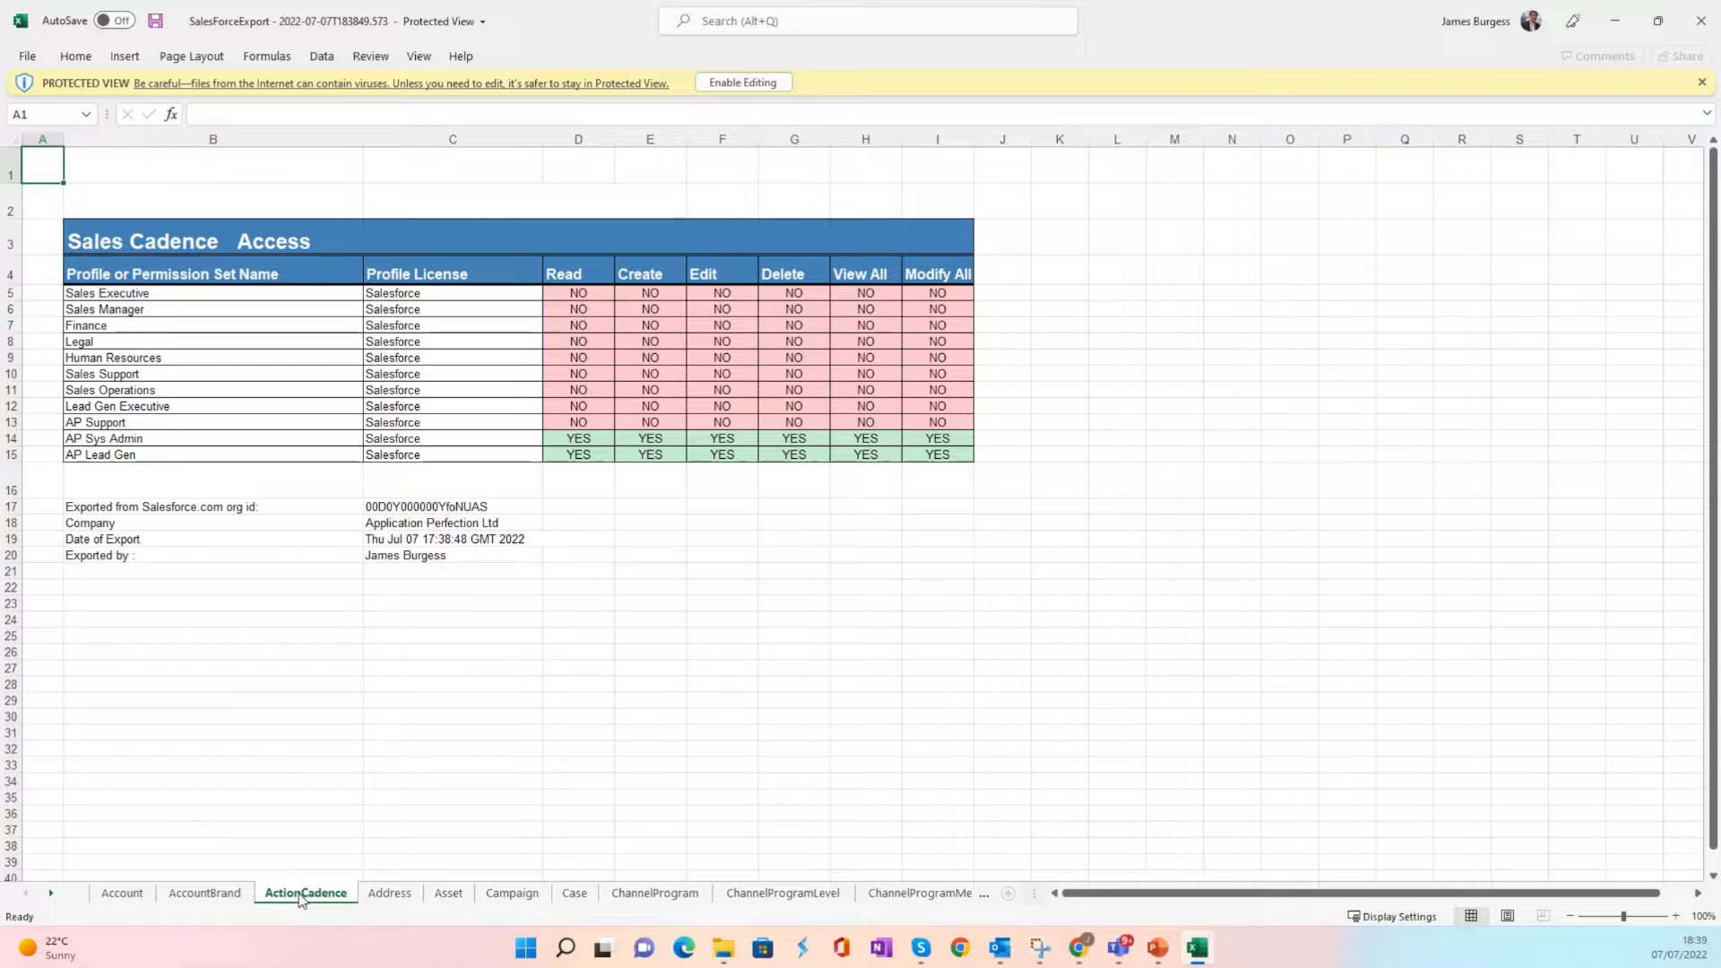
{"action": "left_click", "coordinate": [388, 898]}
{"action": "left_click", "coordinate": [446, 899]}
{"action": "left_click", "coordinate": [516, 897]}
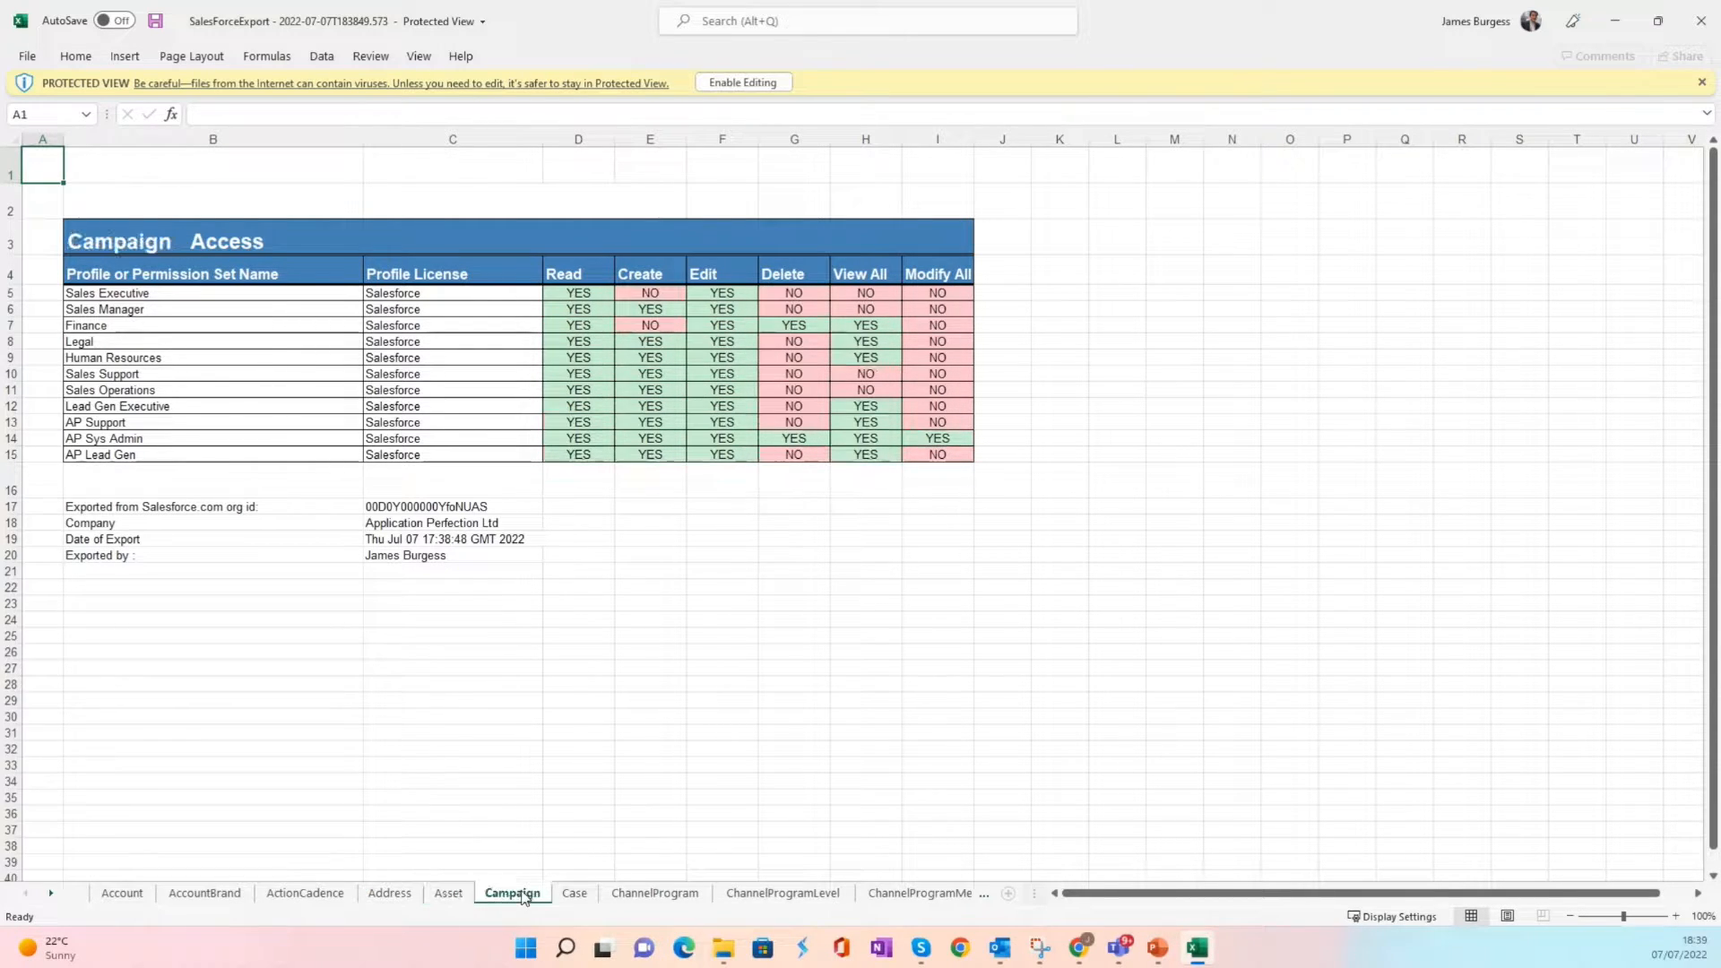
{"action": "left_click", "coordinate": [592, 898]}
{"action": "left_click", "coordinate": [650, 895]}
{"action": "left_click", "coordinate": [770, 896]}
{"action": "left_click", "coordinate": [917, 897]}
{"action": "left_click", "coordinate": [584, 538]}
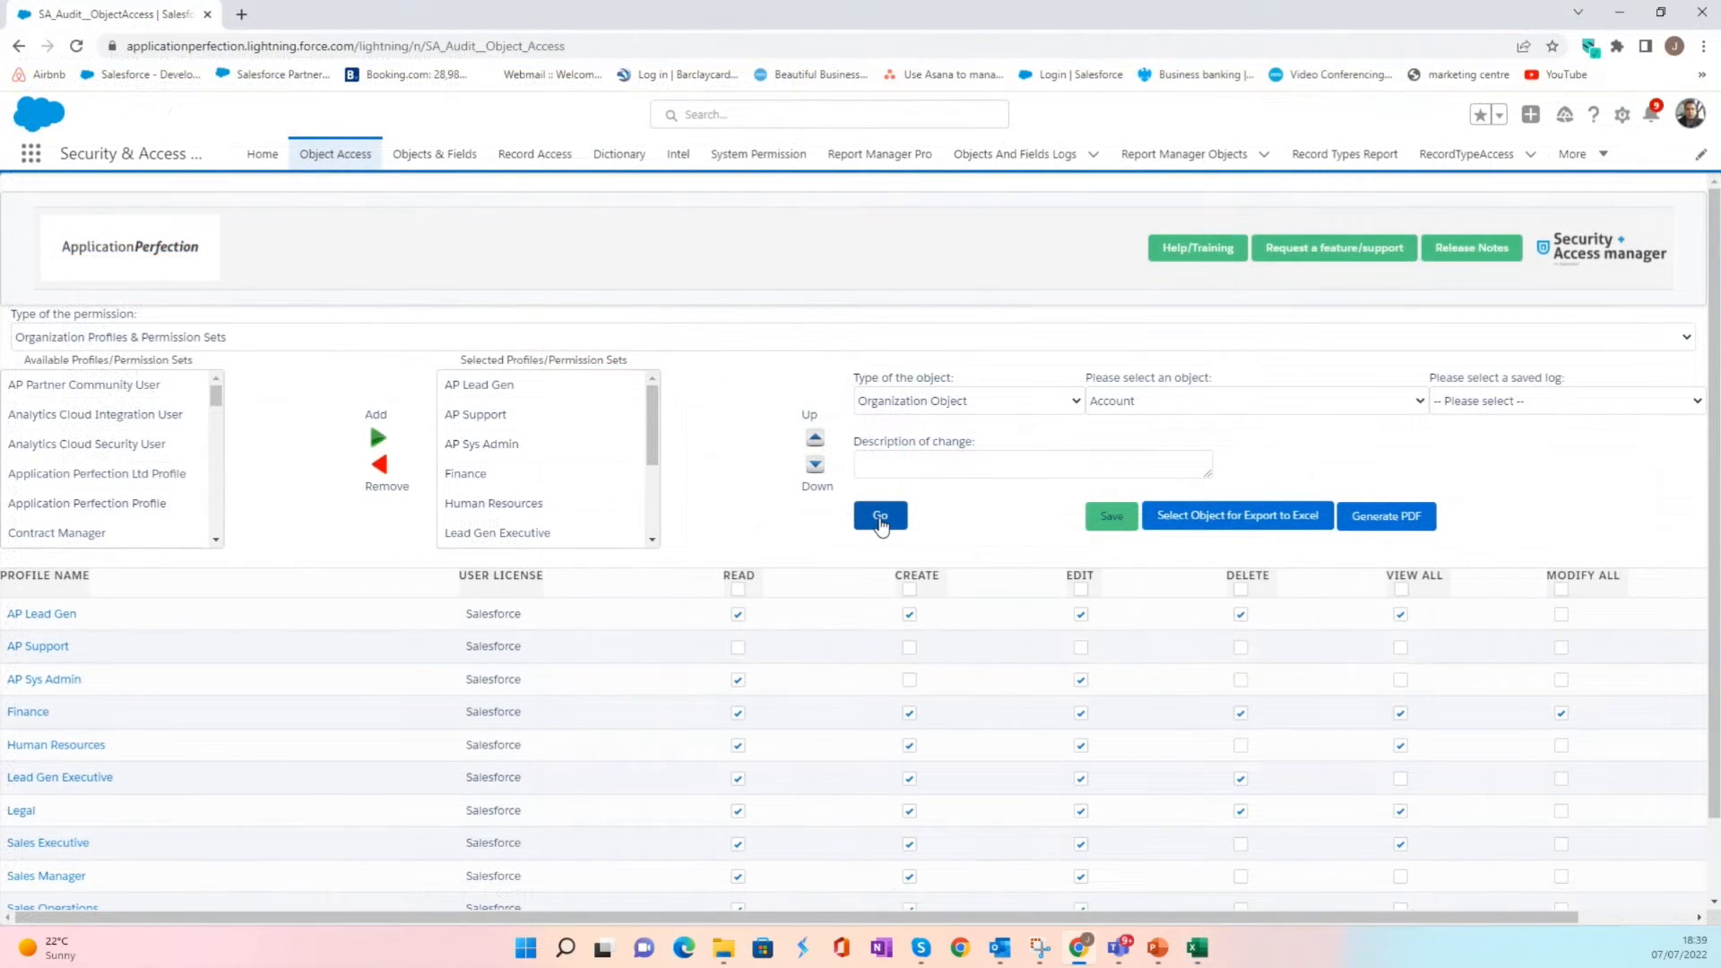
In Salesforce, reload the Account permissions, remove Finance's Delete and Modify All access, and grant both rights to Human Resources
{"action": "left_click", "coordinate": [879, 520]}
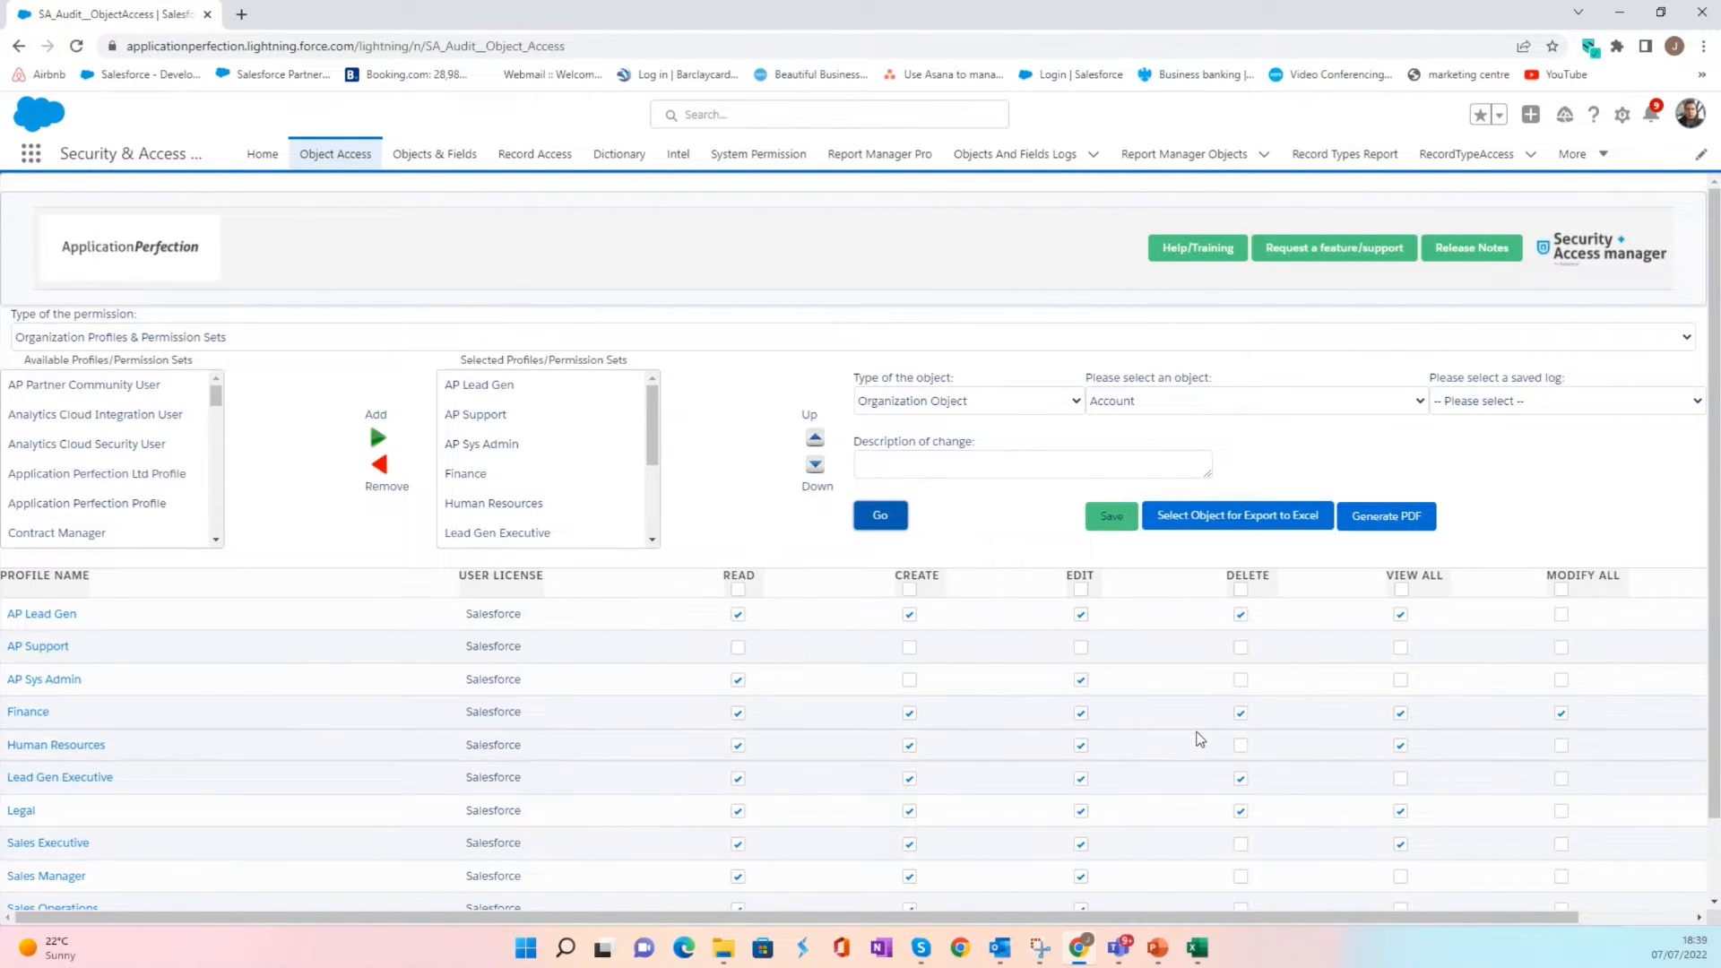
{"action": "left_click", "coordinate": [1241, 714]}
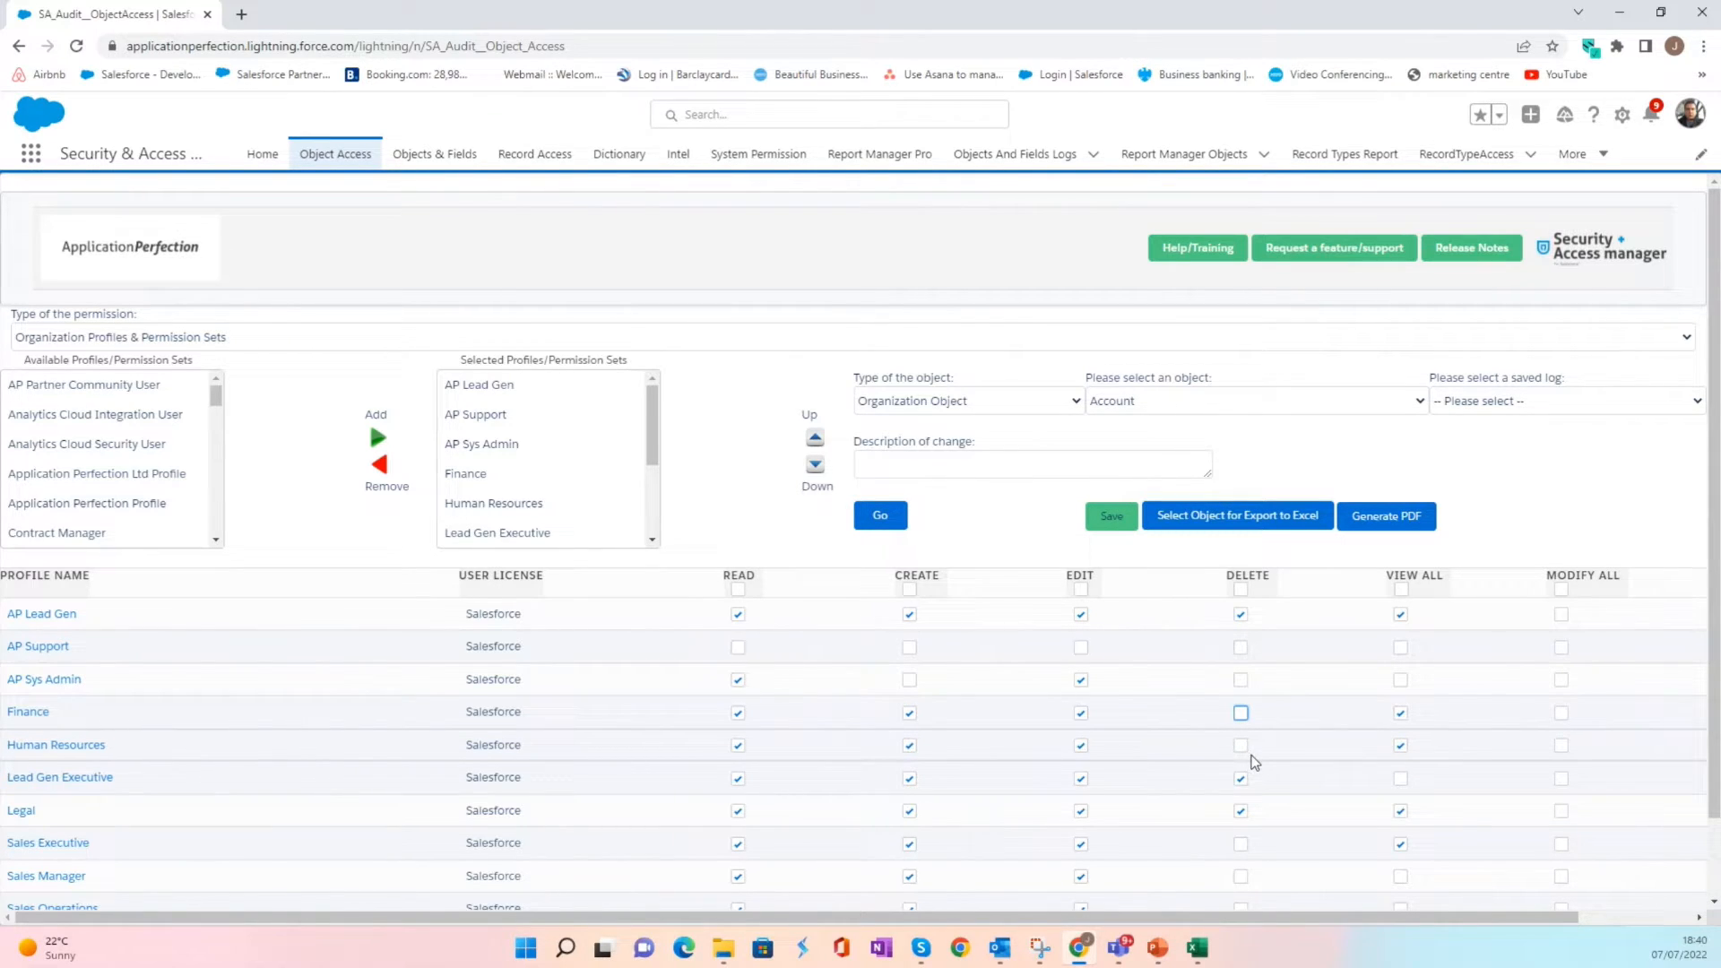
{"action": "left_click", "coordinate": [1562, 747]}
{"action": "left_click", "coordinate": [1241, 746]}
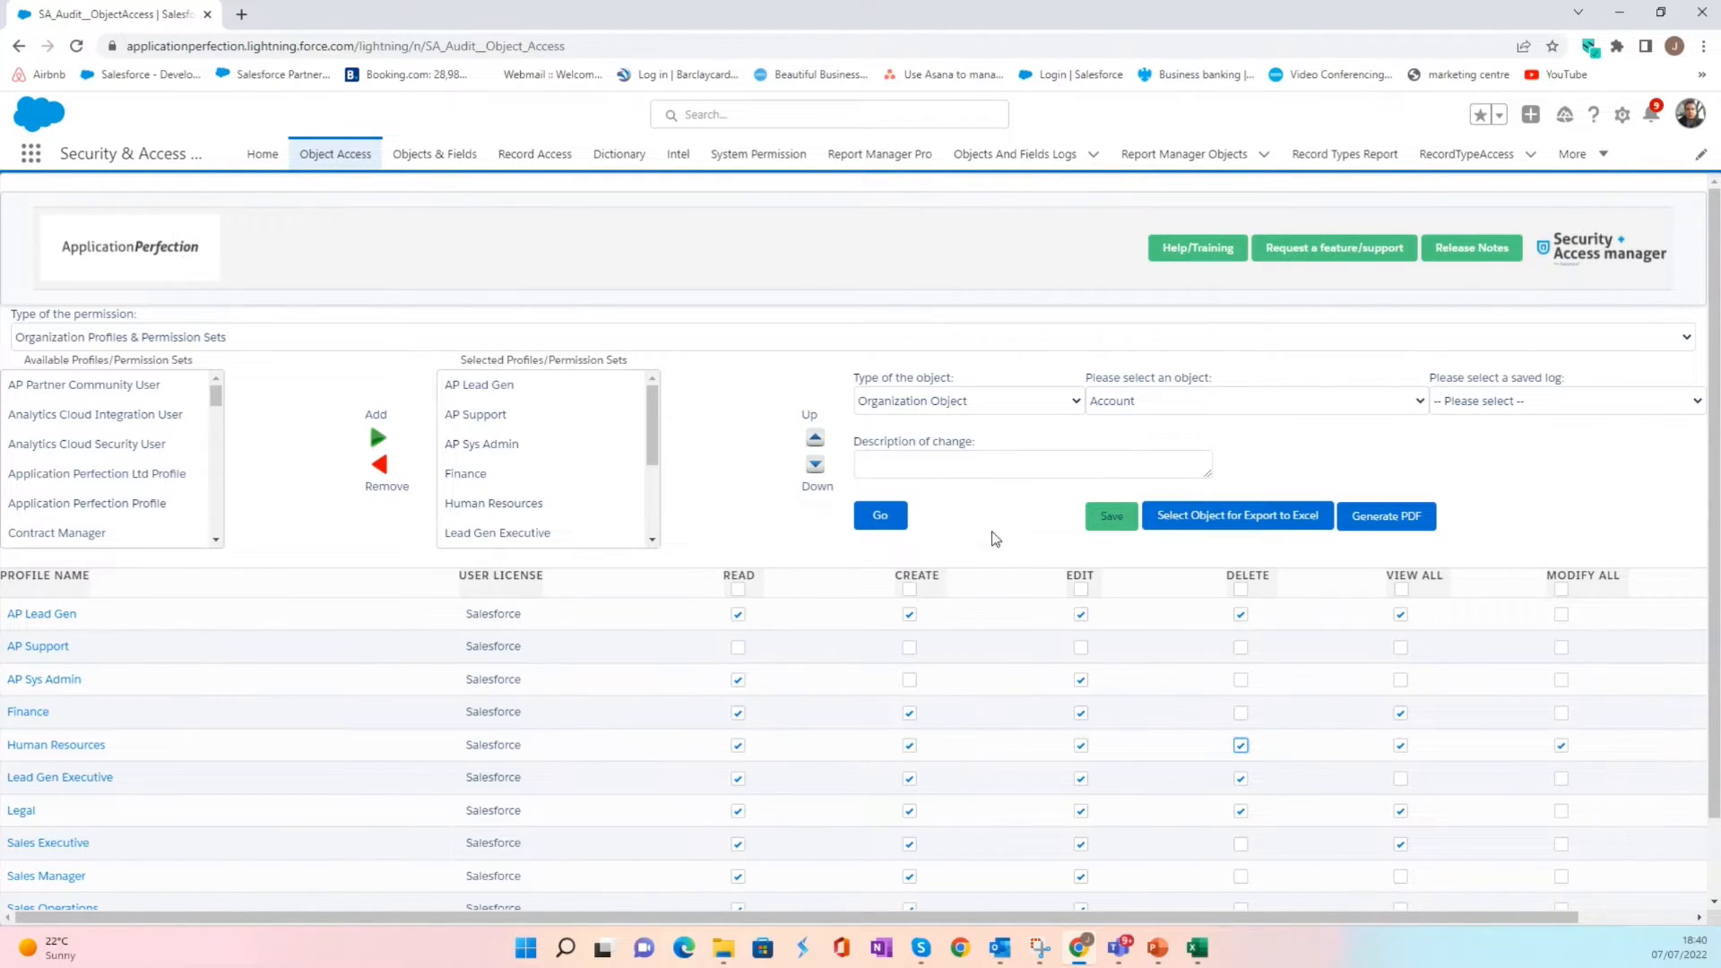
Enter a change description about meeting with the audit head of compliance, and save the Account permission changes
{"action": "left_click", "coordinate": [921, 465]}
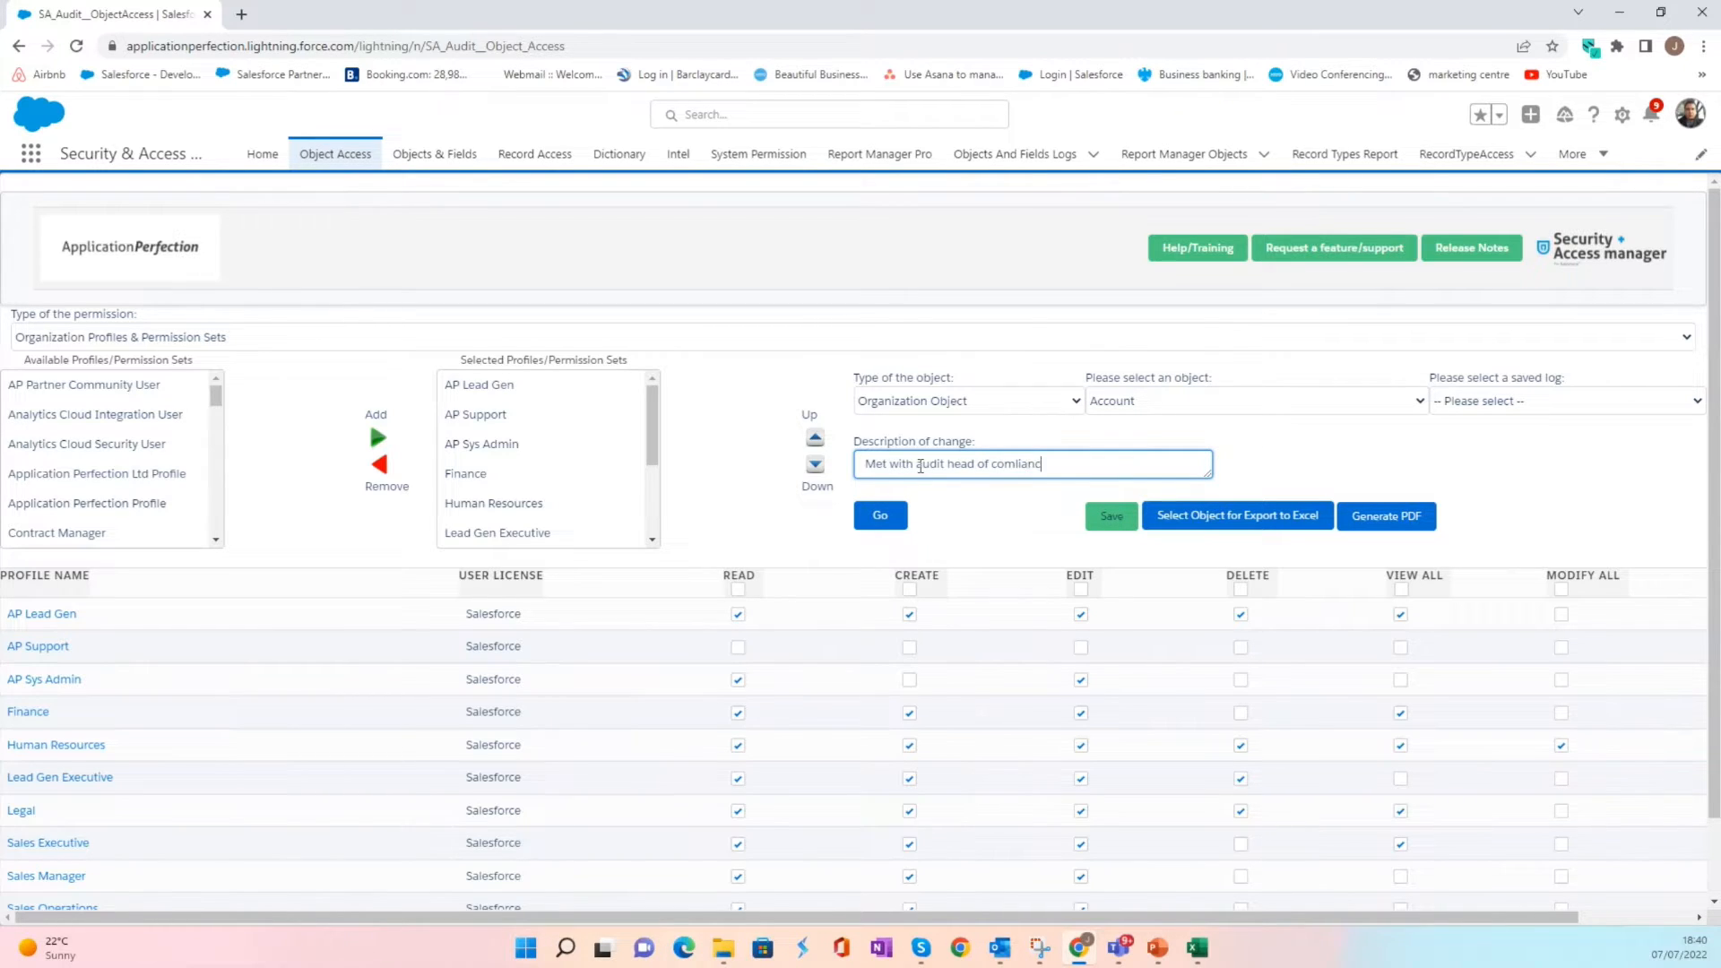
{"action": "left_click", "coordinate": [1013, 464]}
{"action": "type", "text": "p"}
{"action": "left_click", "coordinate": [1113, 524]}
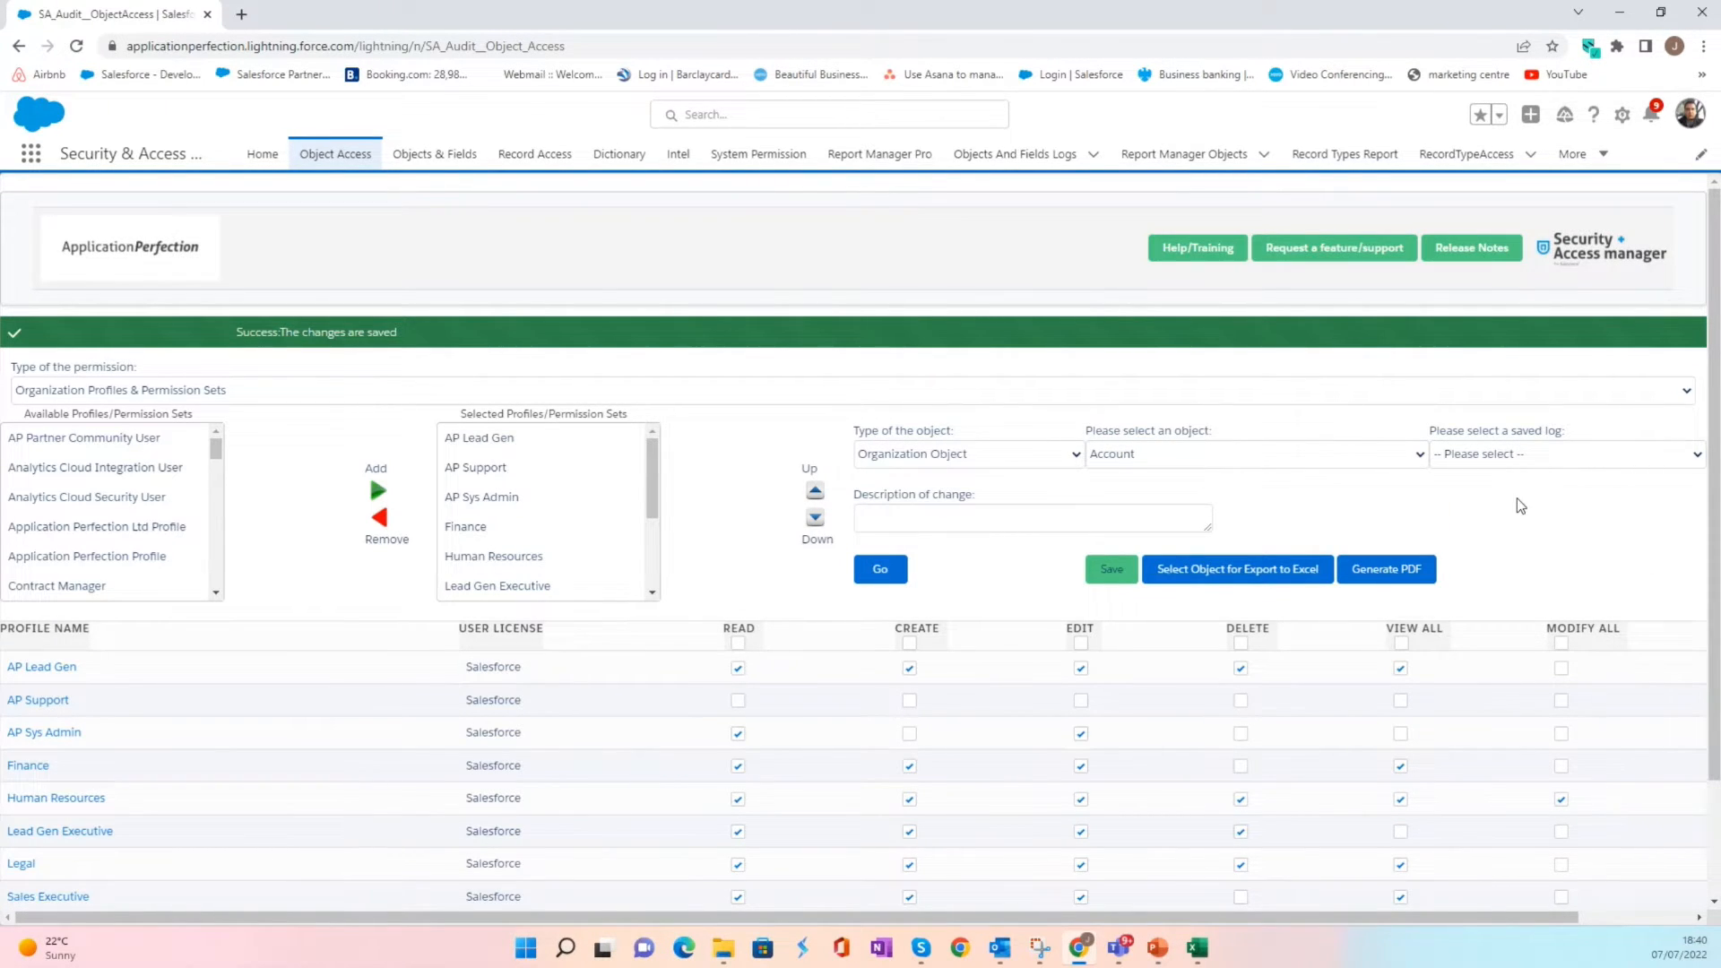
{"action": "left_click", "coordinate": [1506, 457]}
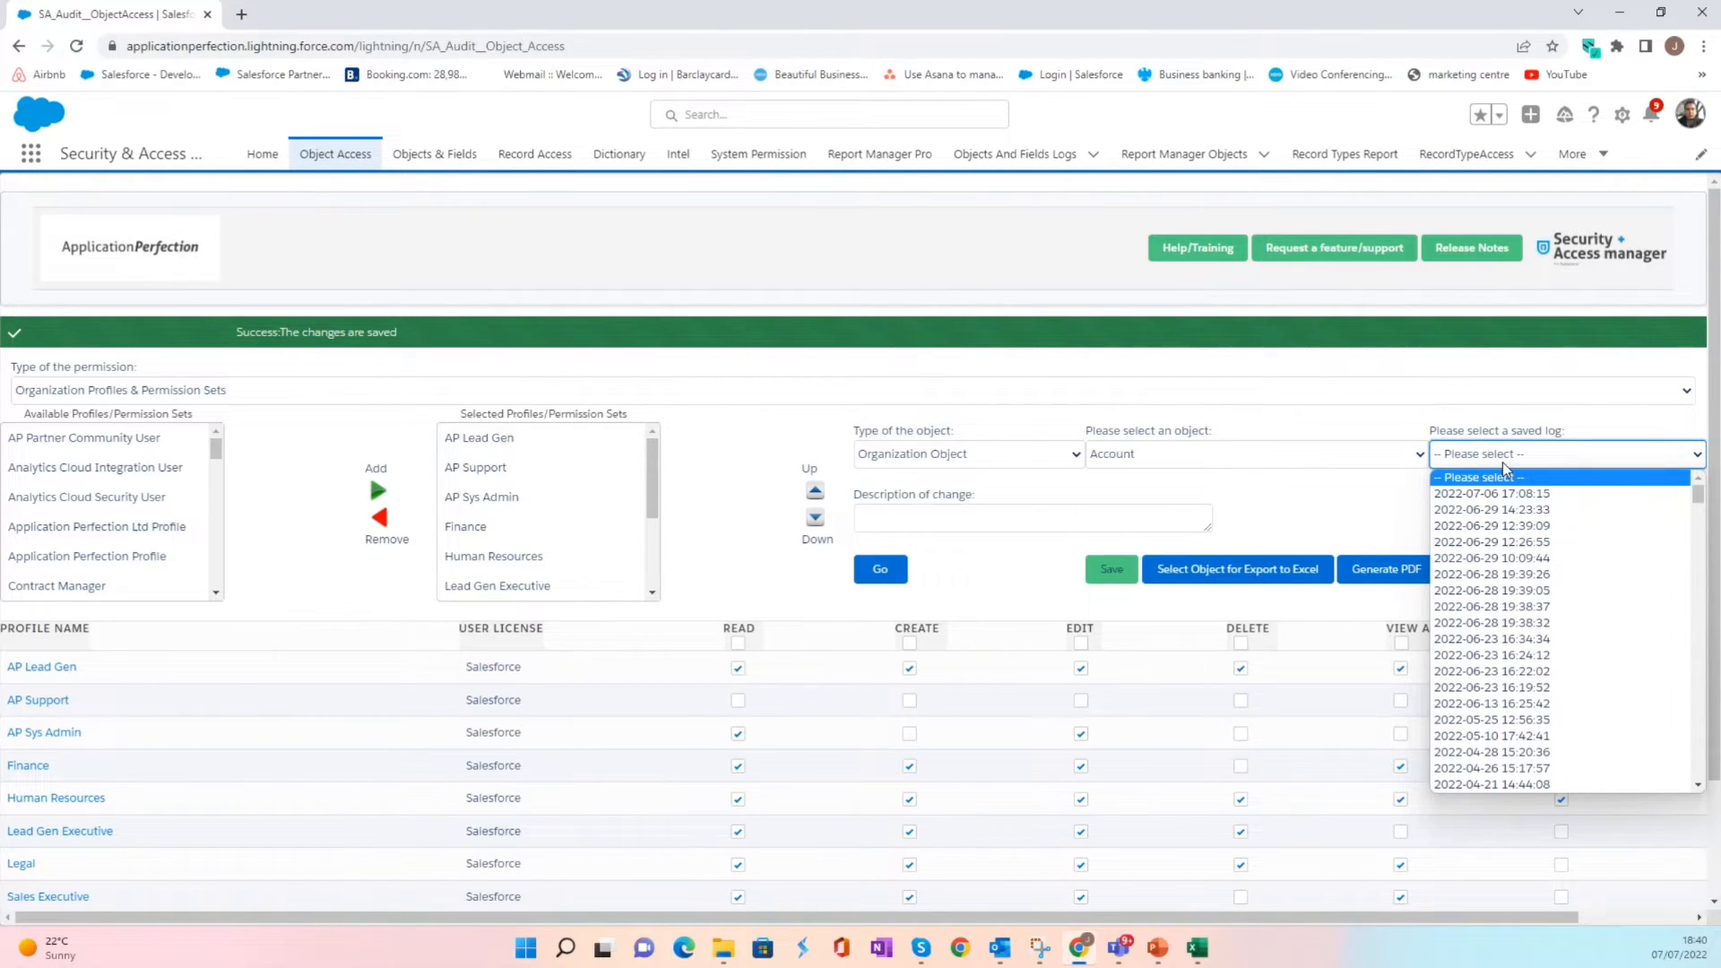
{"action": "left_click", "coordinate": [1489, 516]}
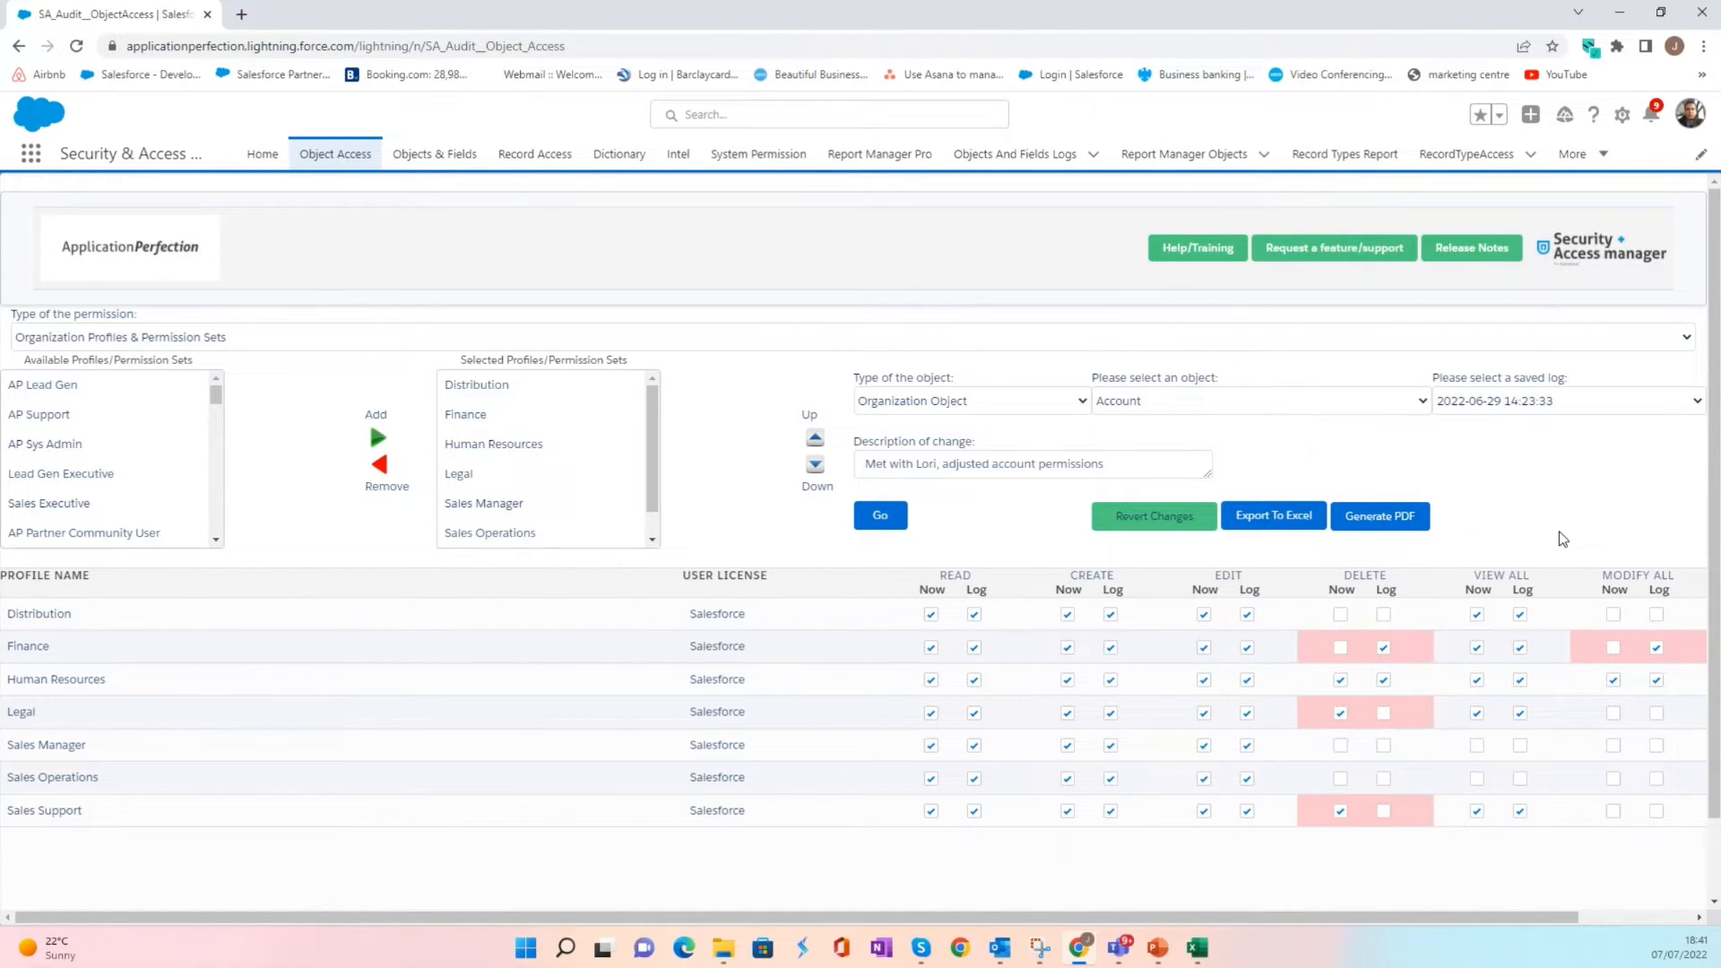
{"action": "left_click", "coordinate": [1162, 523]}
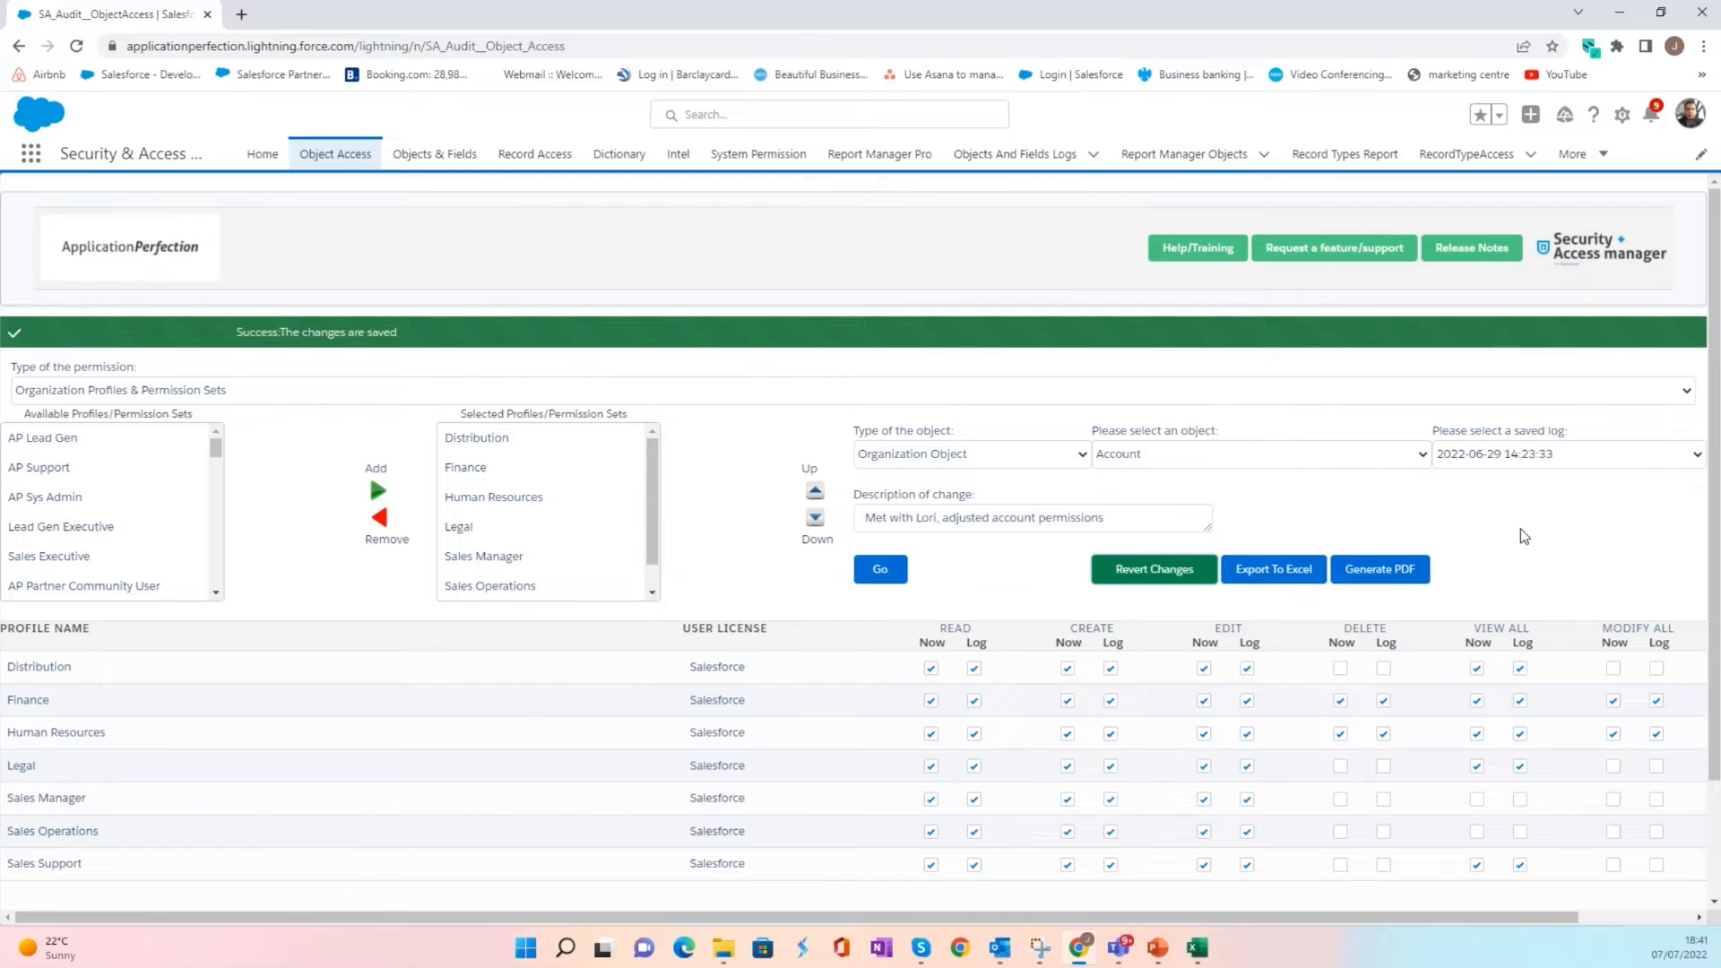
{"action": "left_click", "coordinate": [1506, 457]}
{"action": "left_click", "coordinate": [1491, 624]}
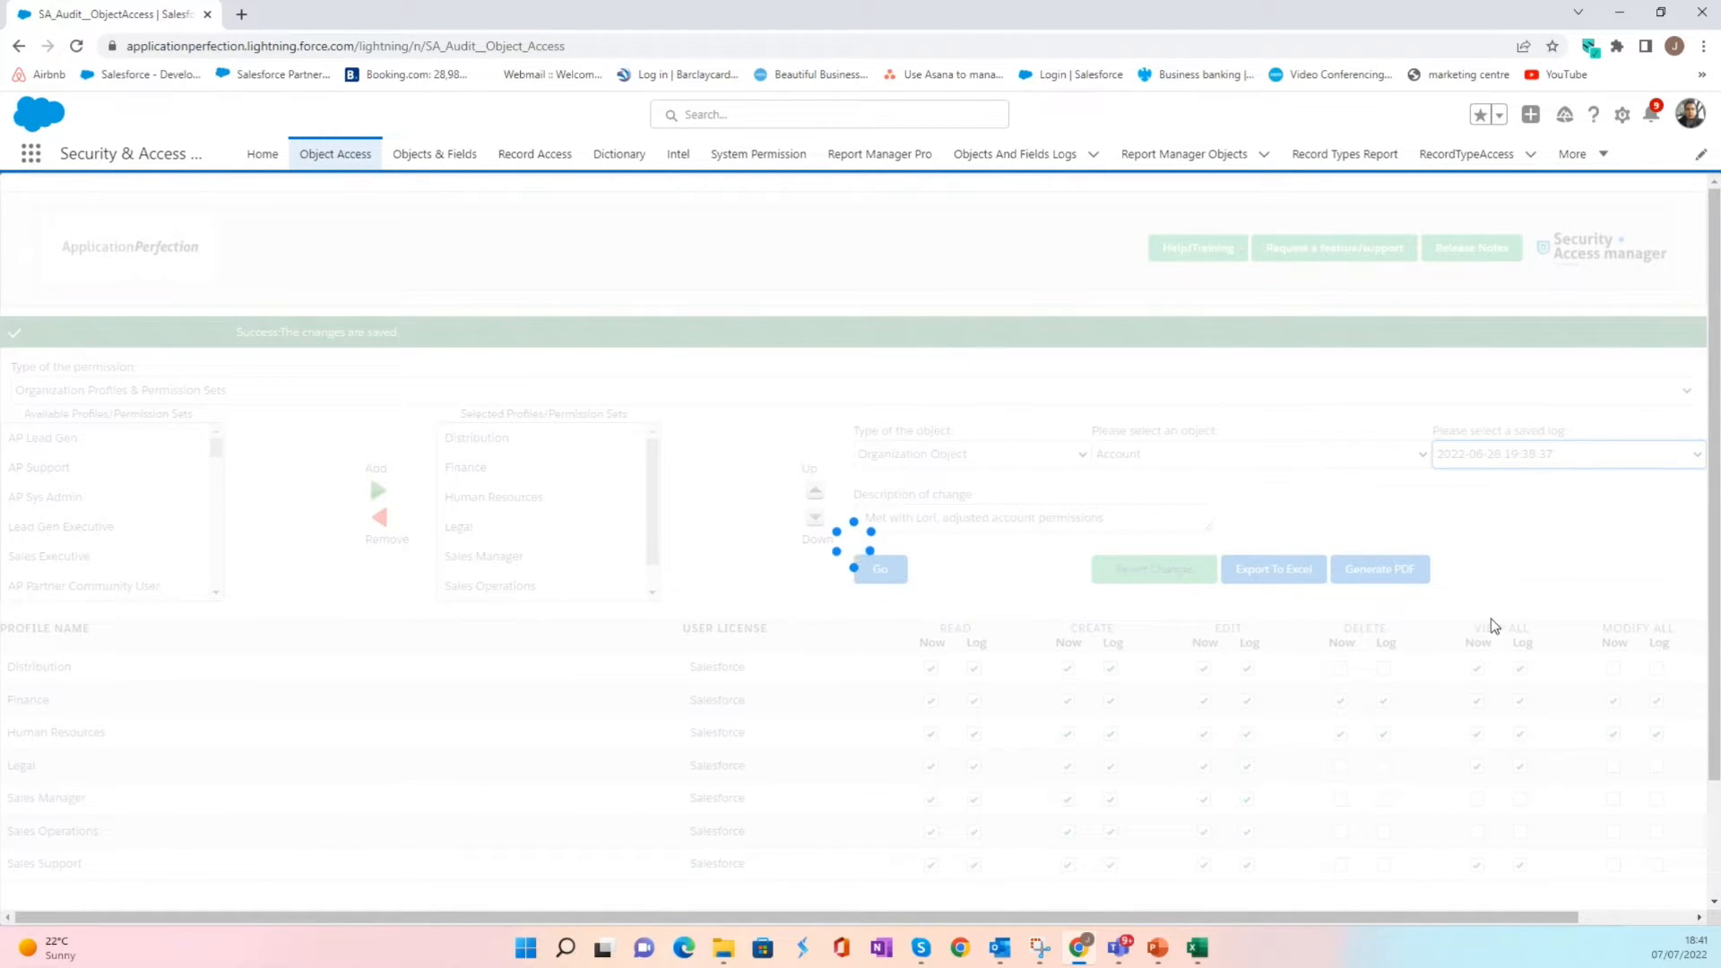
{"action": "left_click", "coordinate": [1529, 397]}
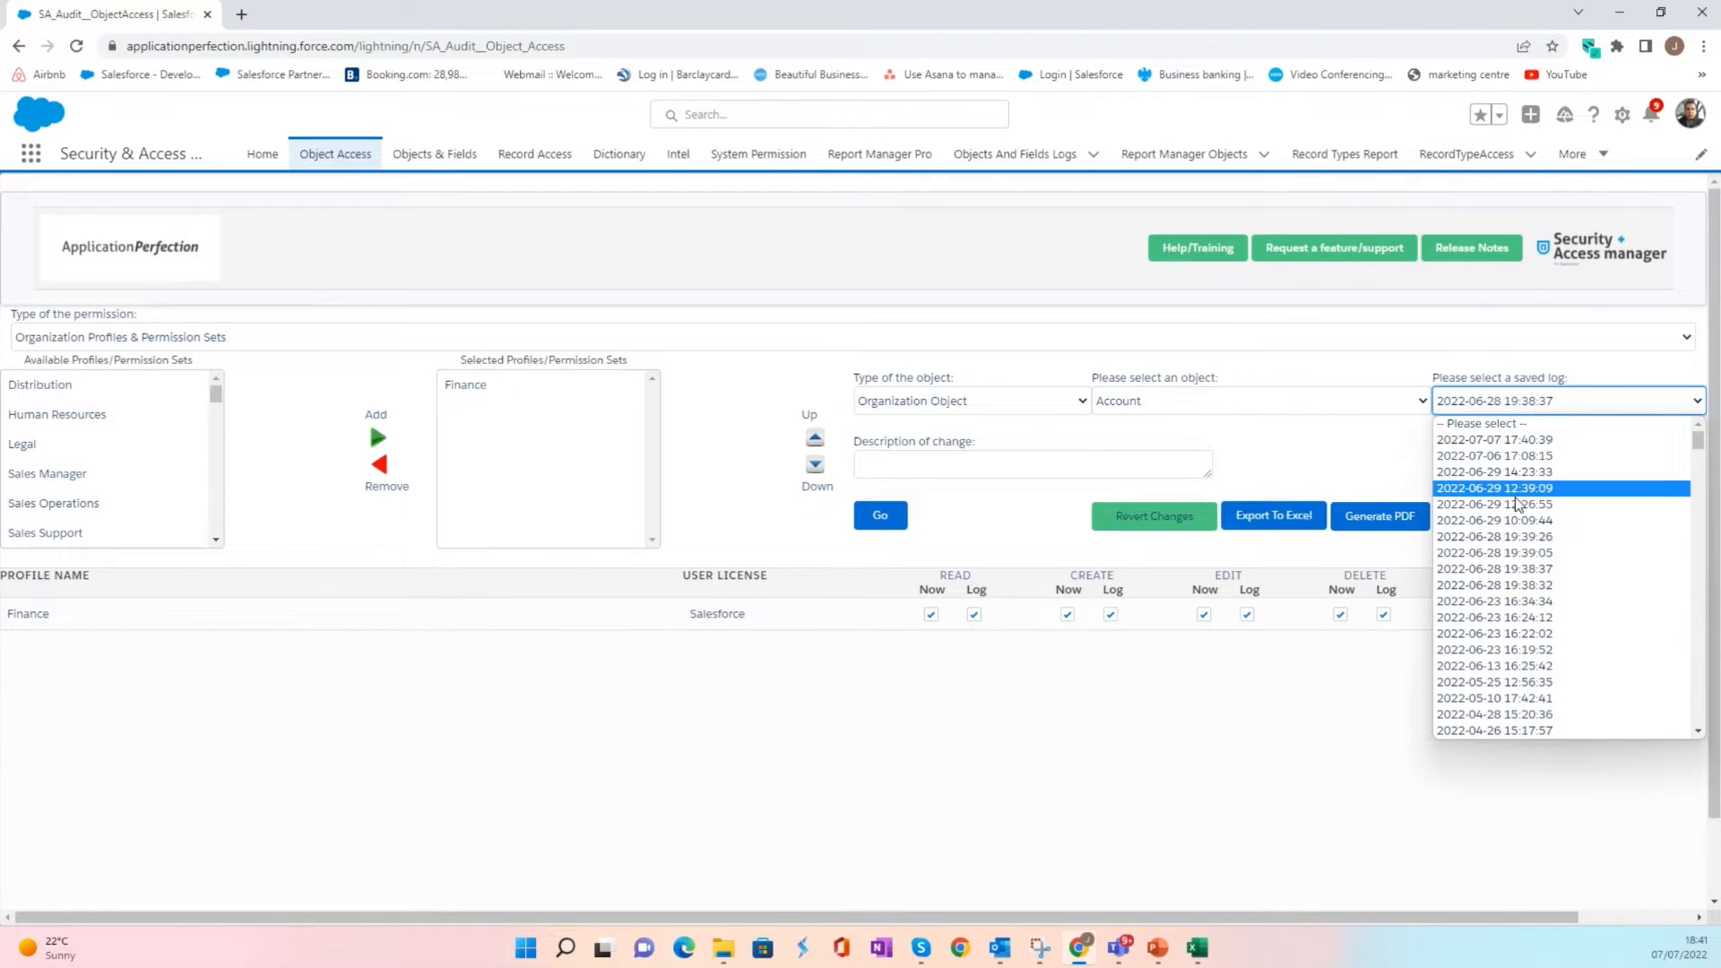
{"action": "left_click", "coordinate": [1527, 532]}
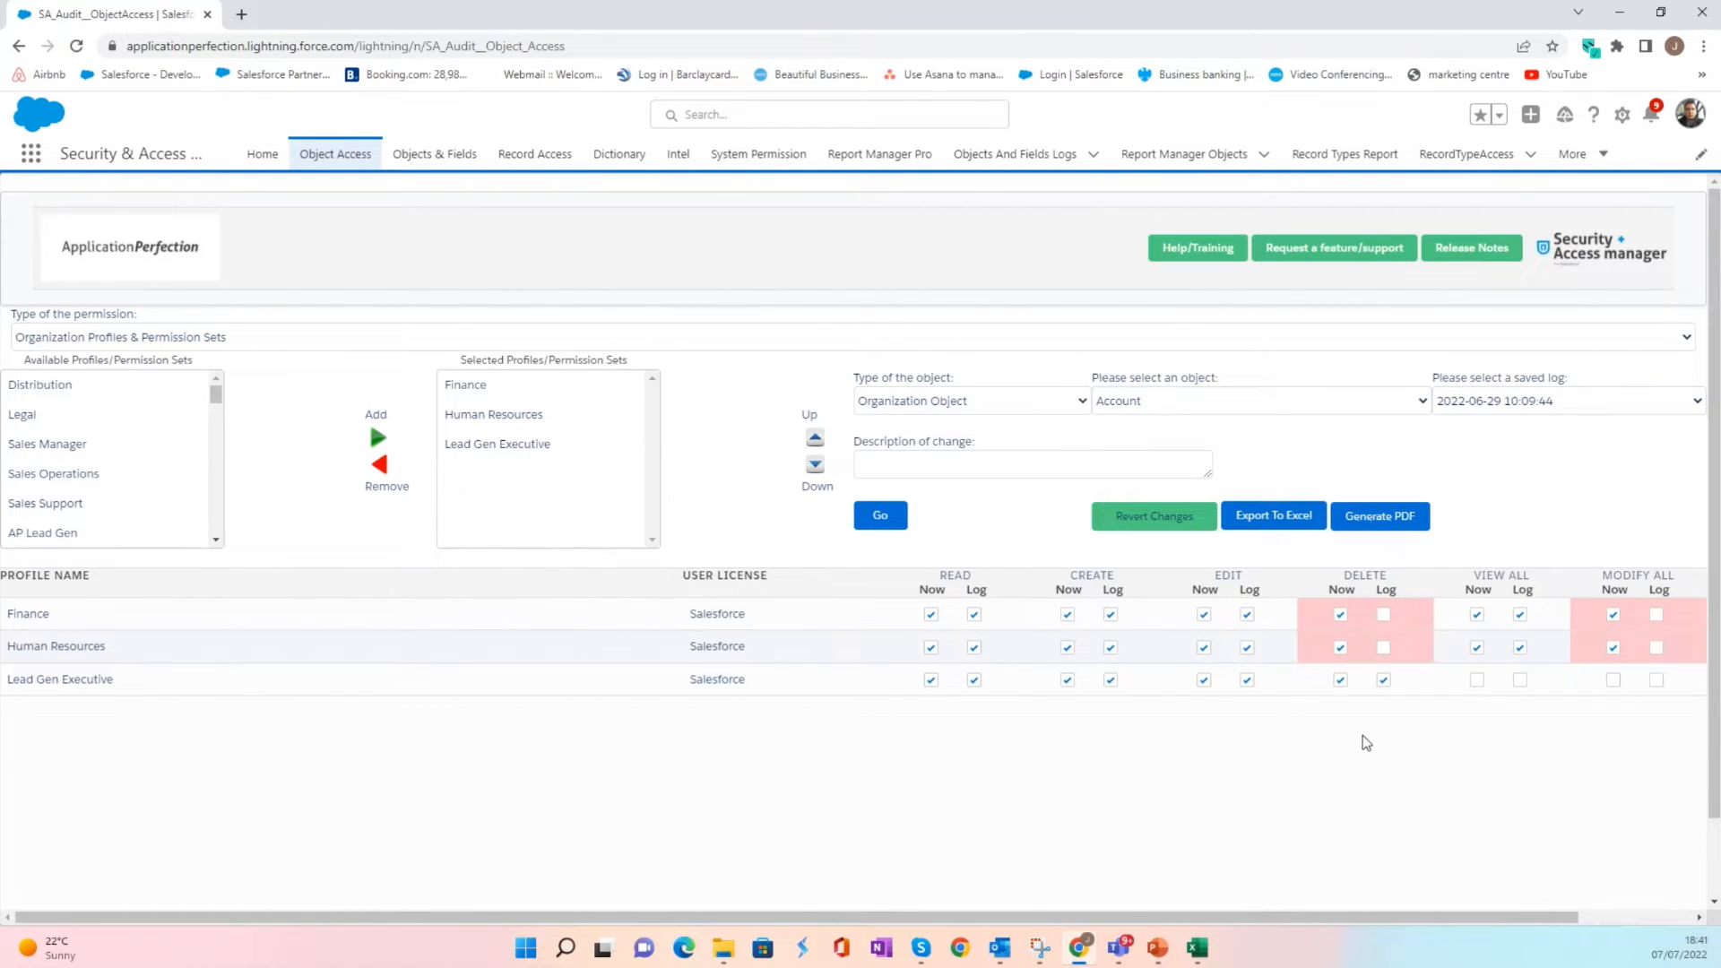
{"action": "left_click", "coordinate": [1265, 524]}
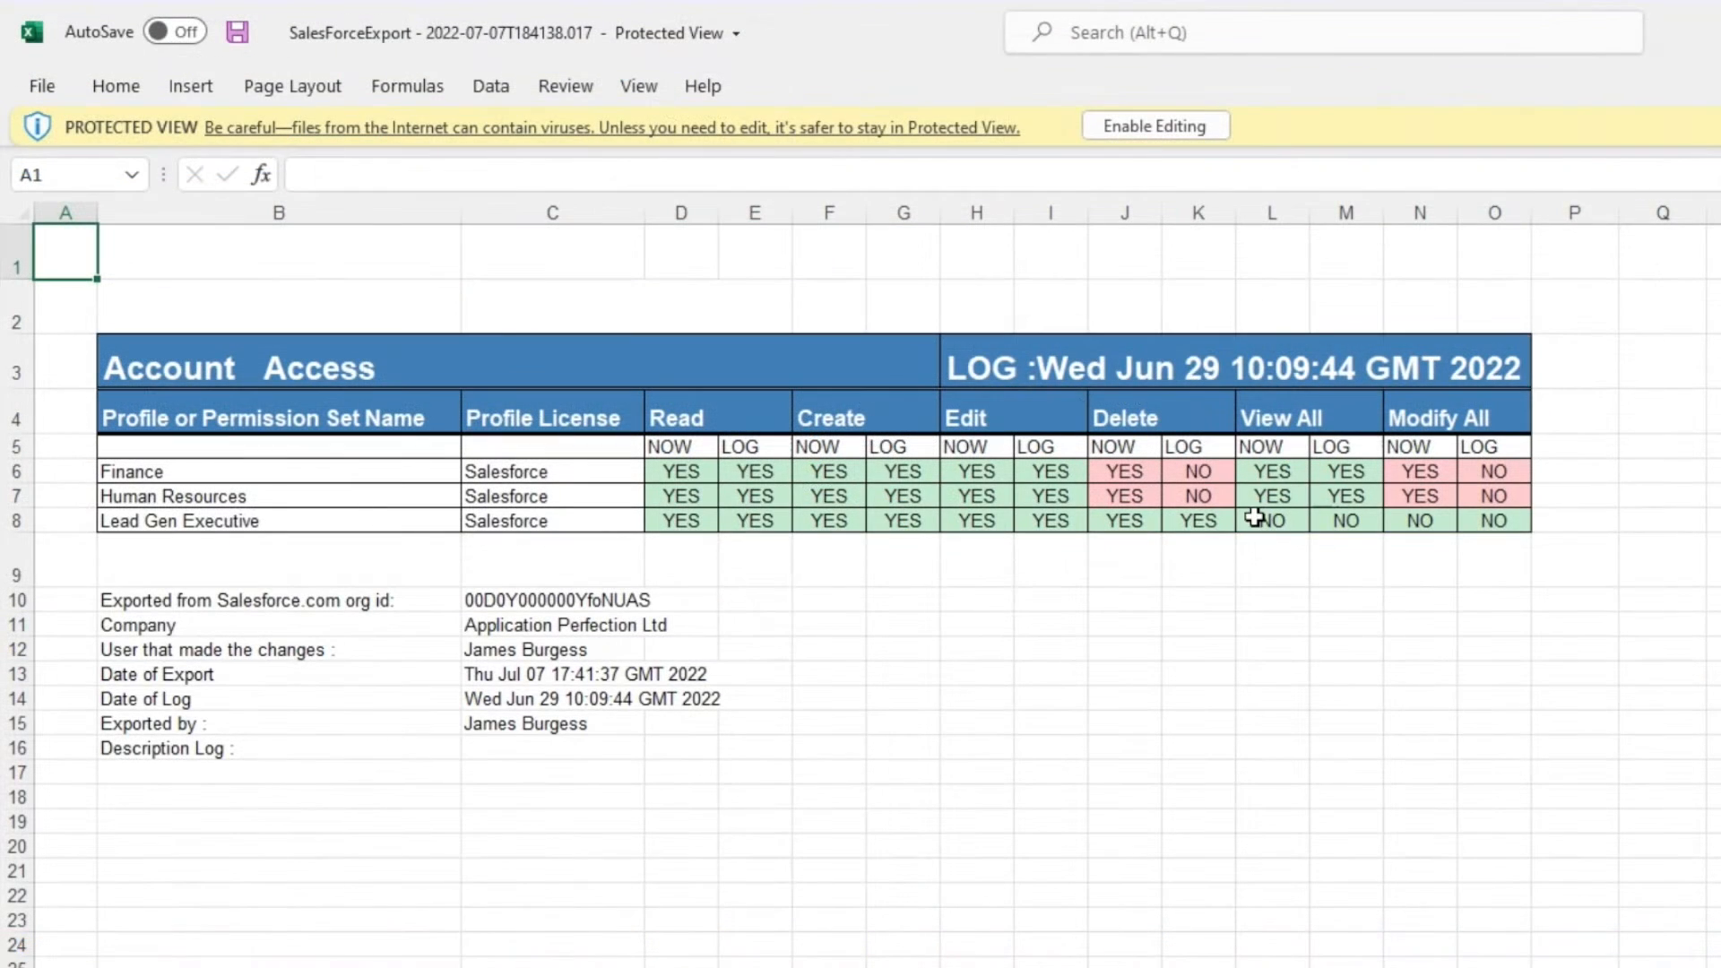
In the exported Excel workbook, examine the current and logged Delete permissions for the listed profiles, especially Finance
{"action": "left_click_drag", "start_coordinate": [1112, 447], "coordinate": [1189, 511]}
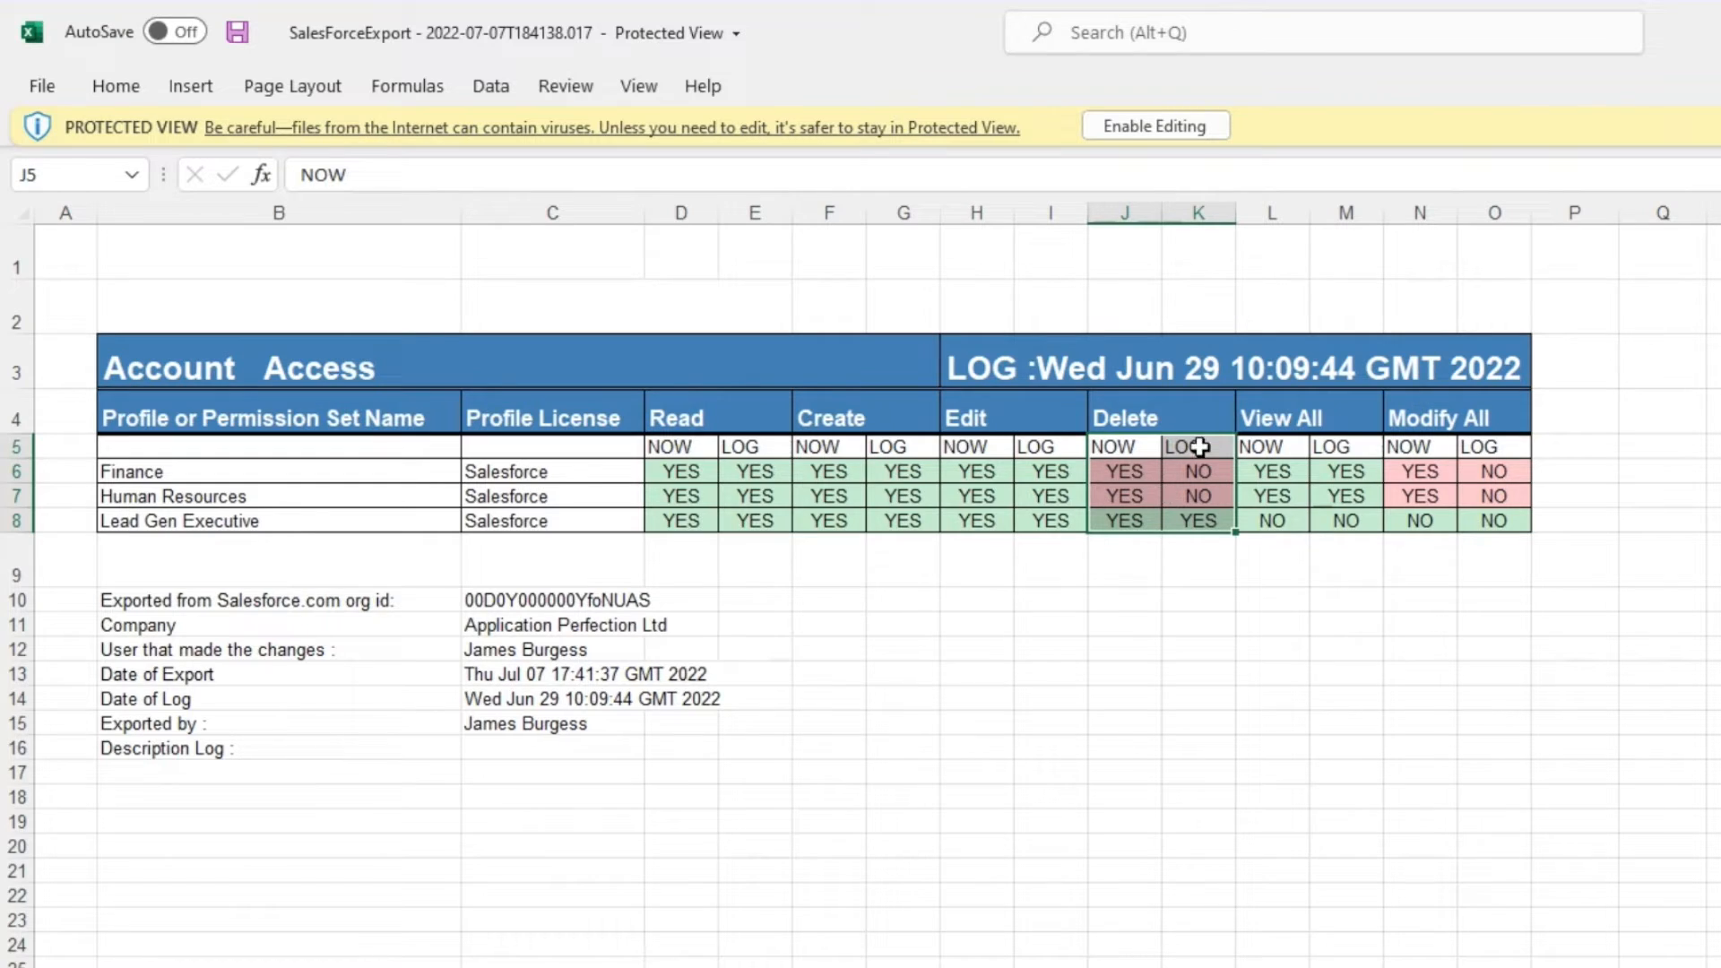
{"action": "left_click", "coordinate": [1192, 474]}
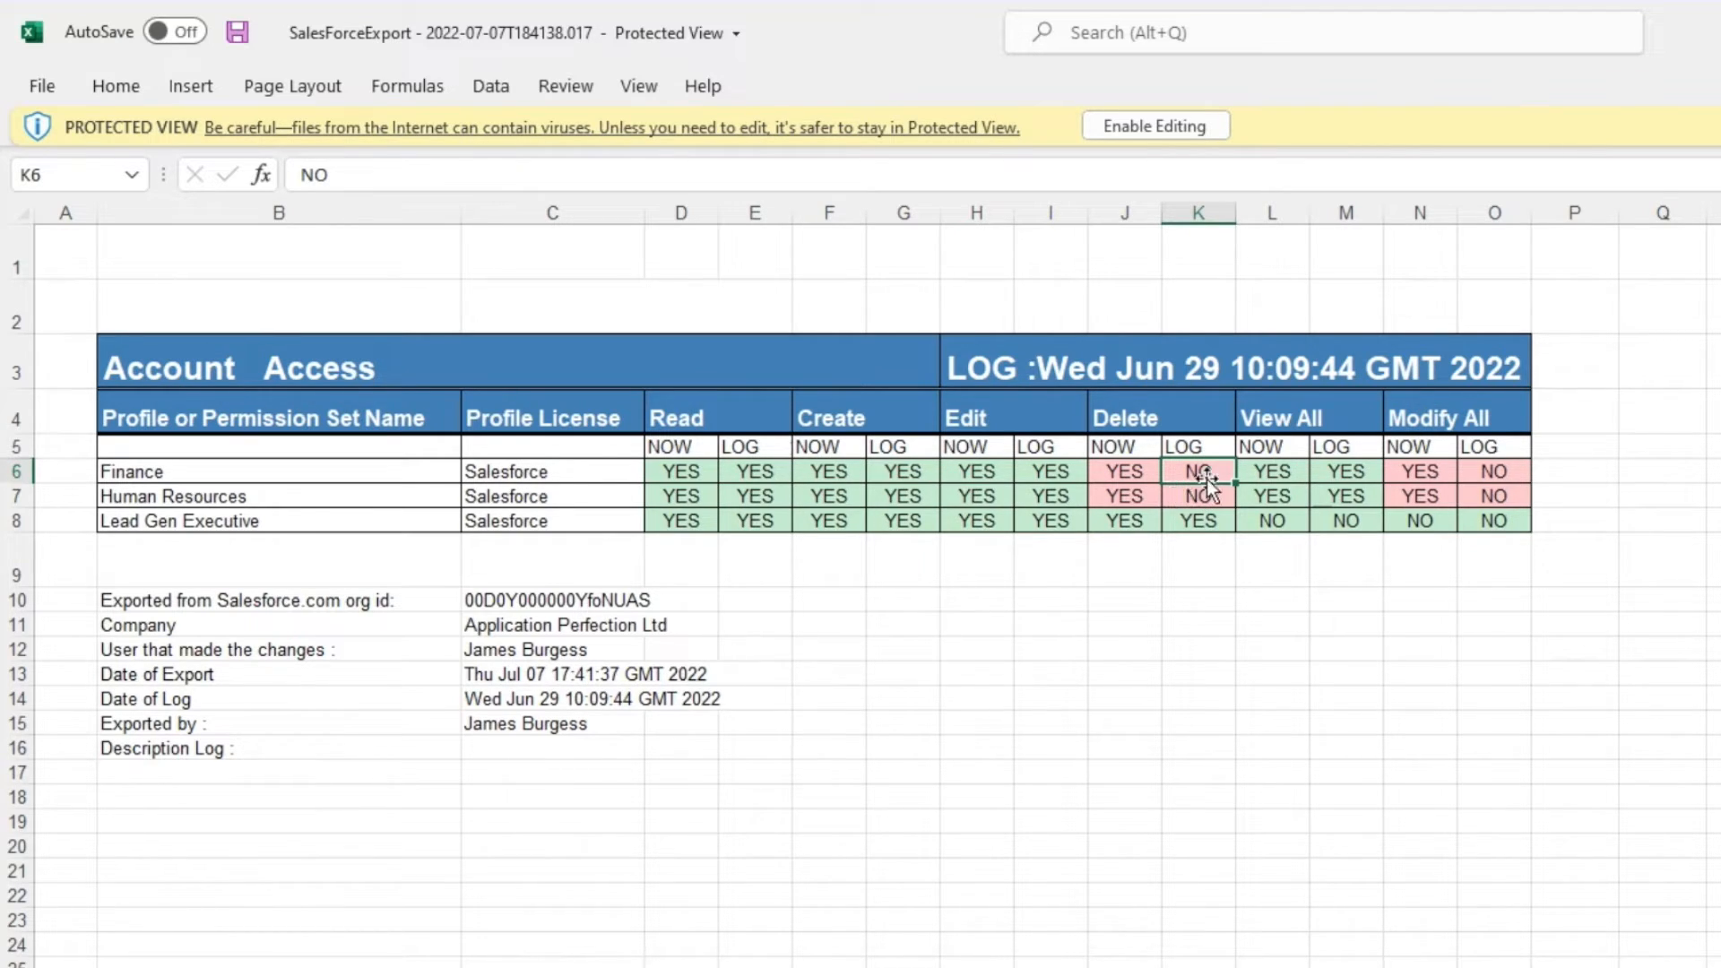
{"action": "left_click", "coordinate": [1127, 473]}
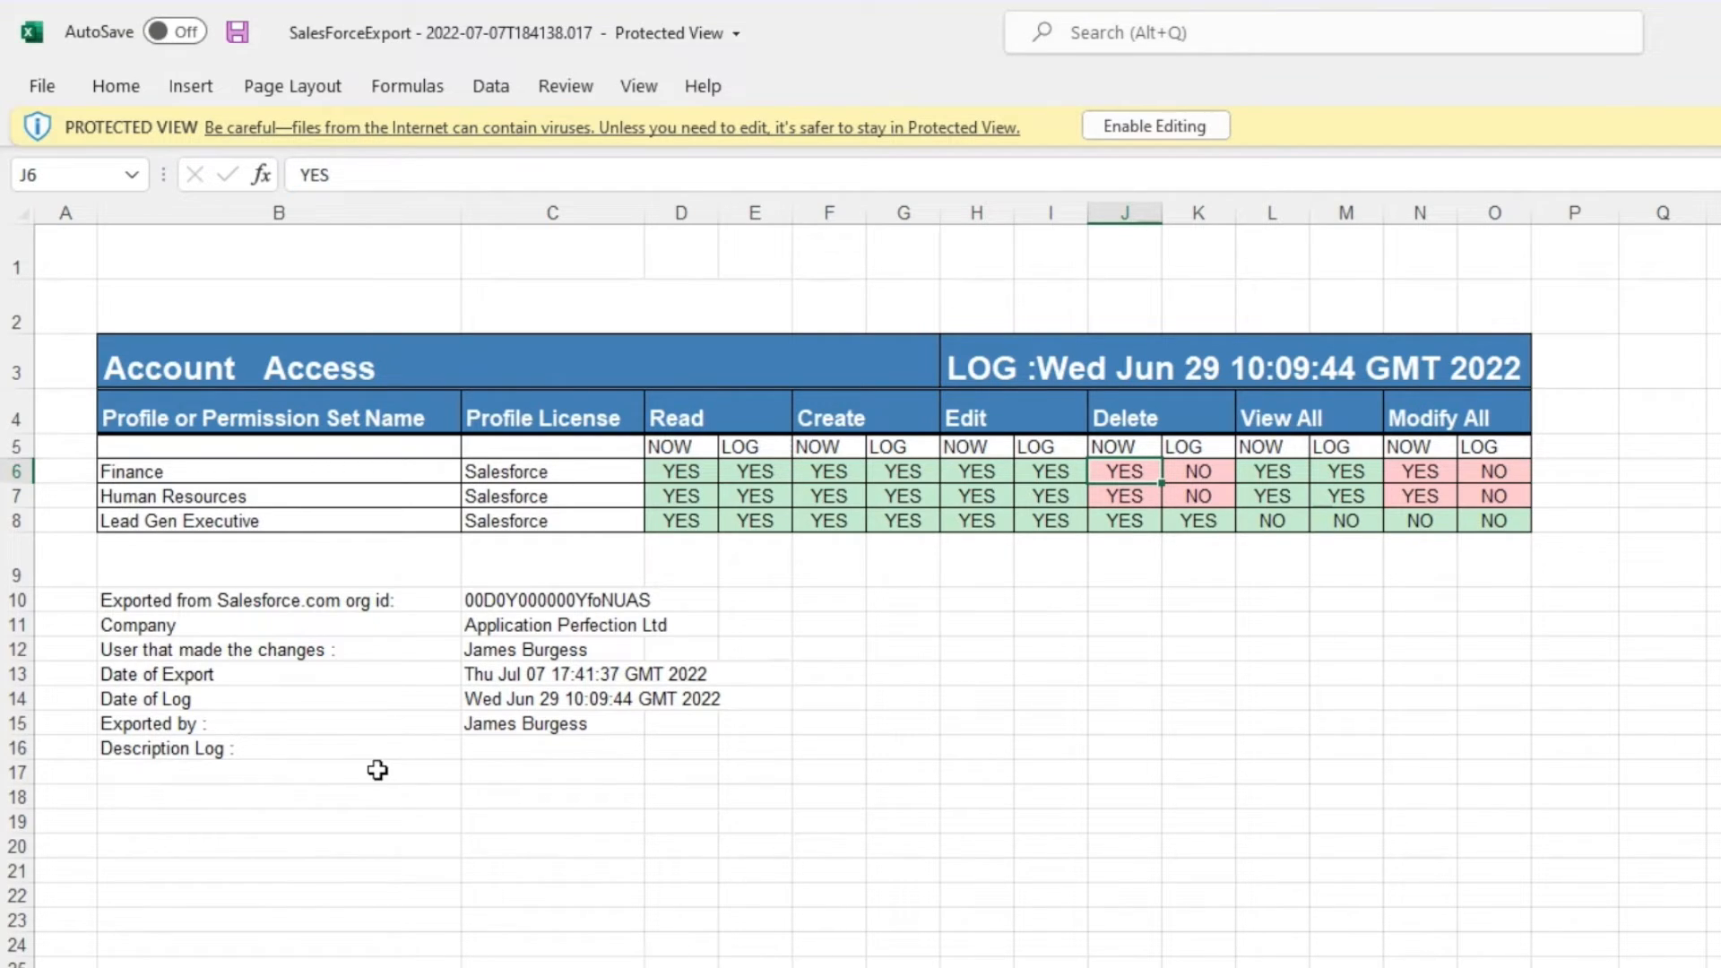
Check the export's audit details: the user who made the changes, the log date, the exporter and the log description
{"action": "left_click", "coordinate": [519, 650]}
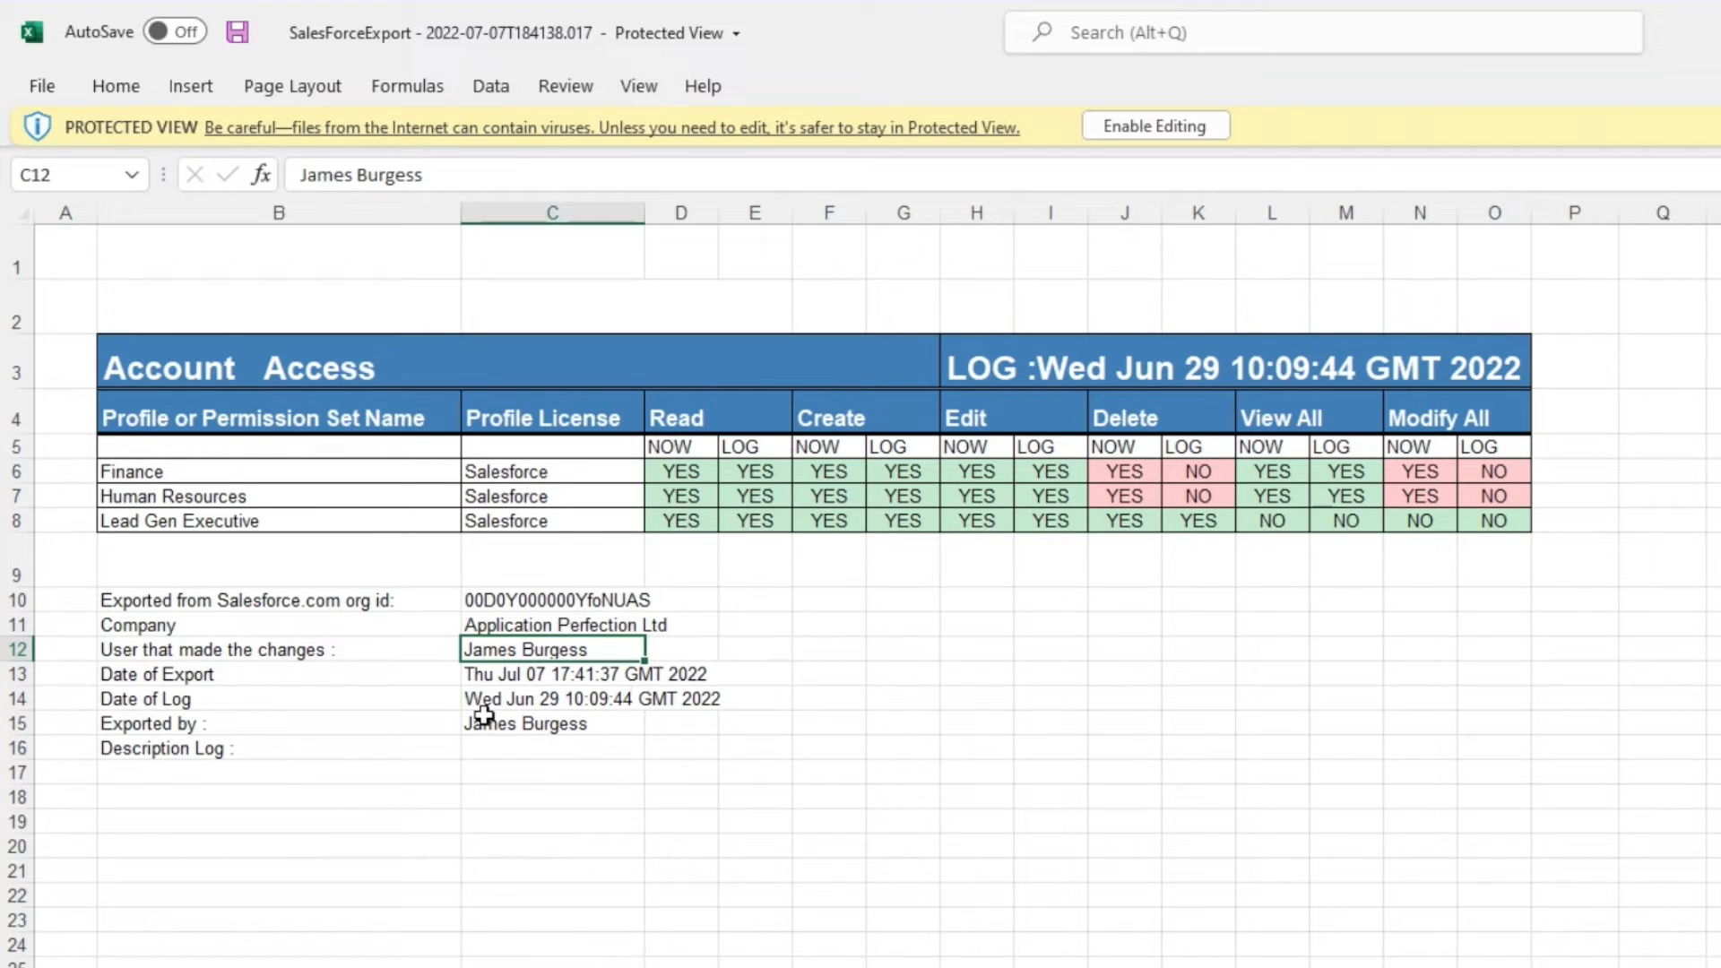
{"action": "left_click", "coordinate": [512, 699]}
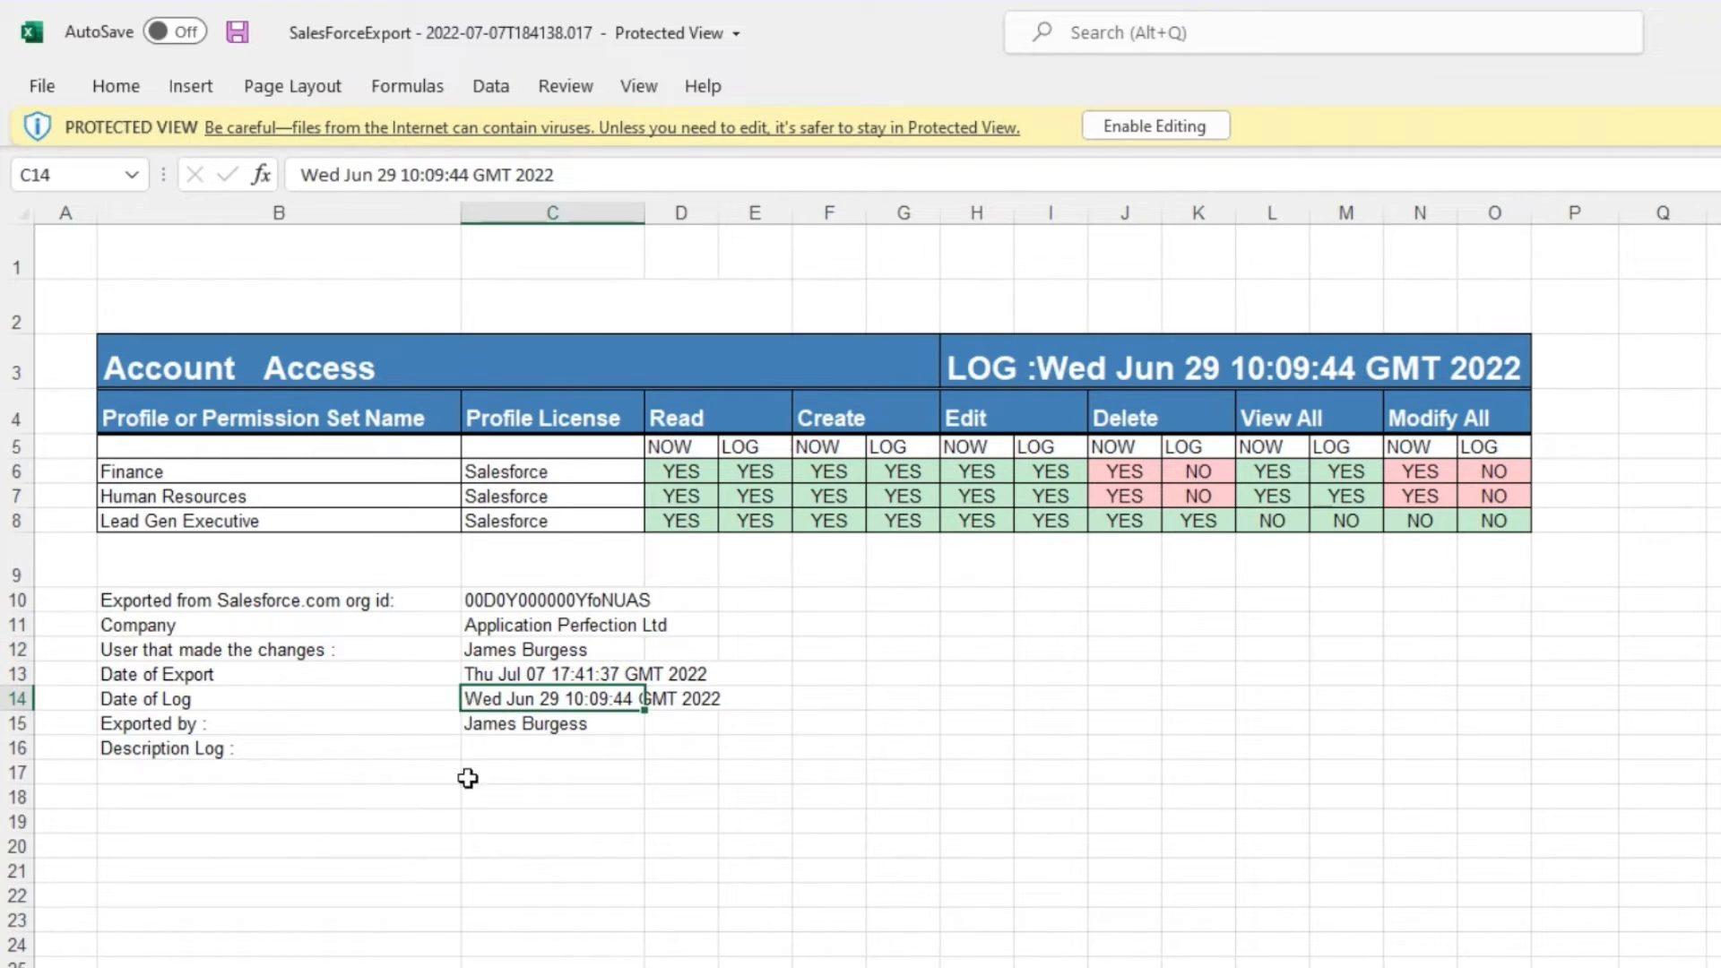
{"action": "key", "text": "Down"}
{"action": "left_click_drag", "start_coordinate": [522, 735], "coordinate": [566, 738]}
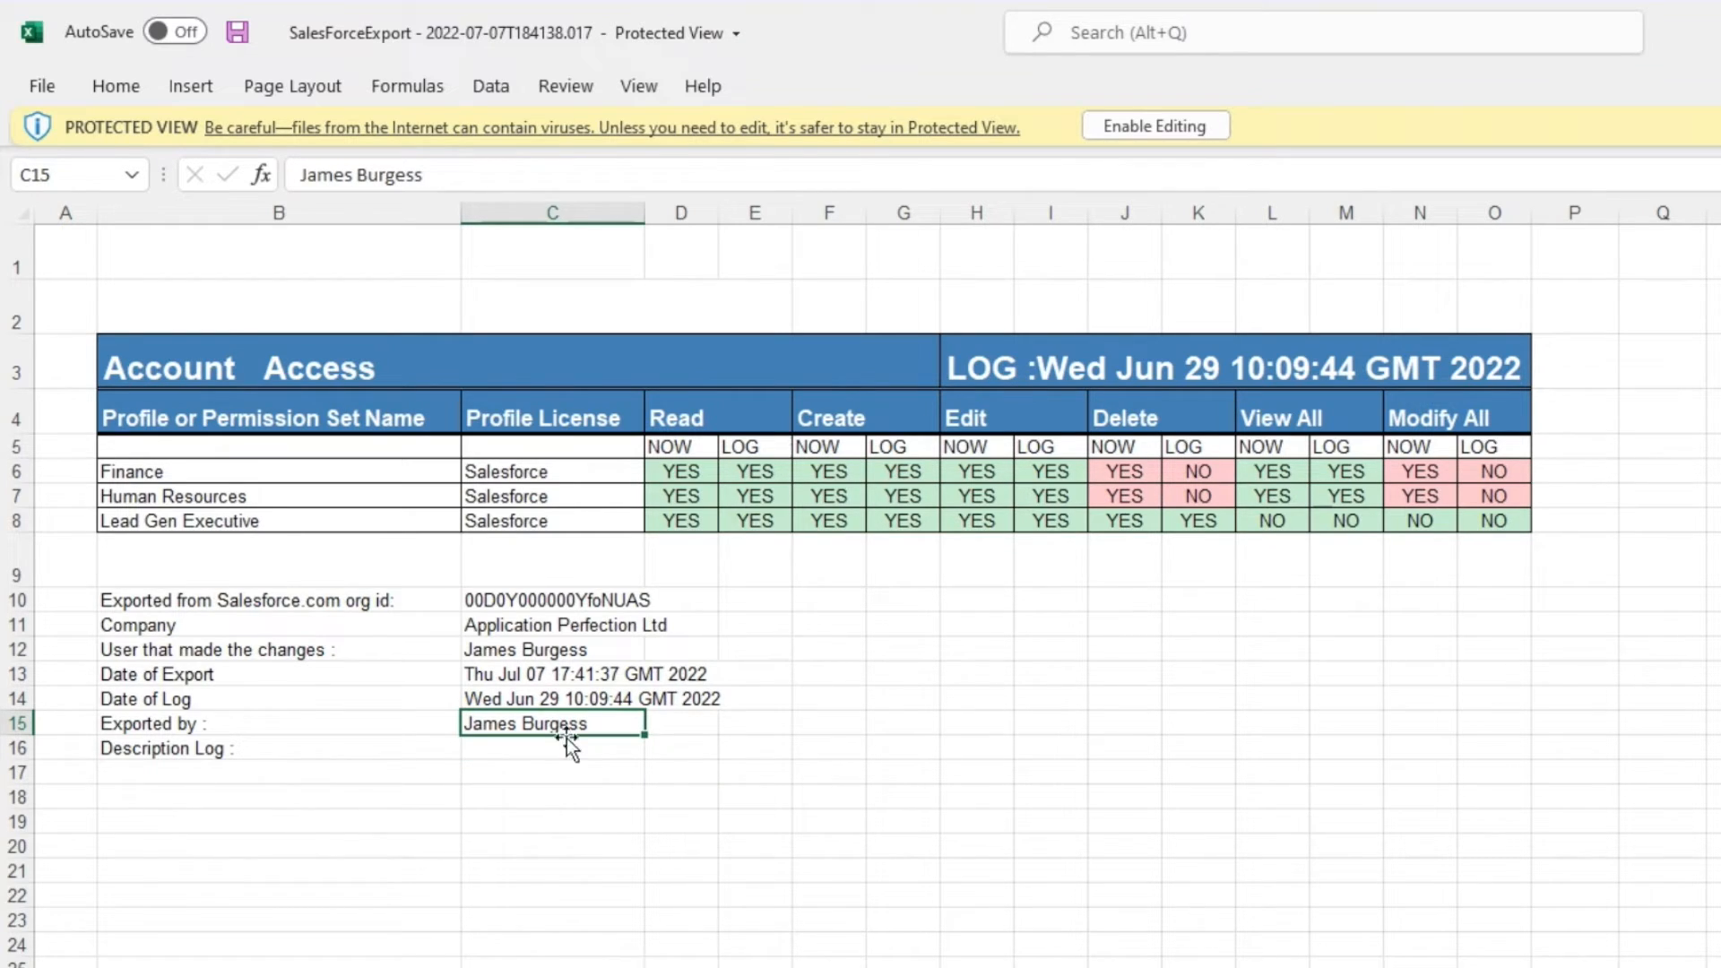
{"action": "left_click", "coordinate": [533, 746]}
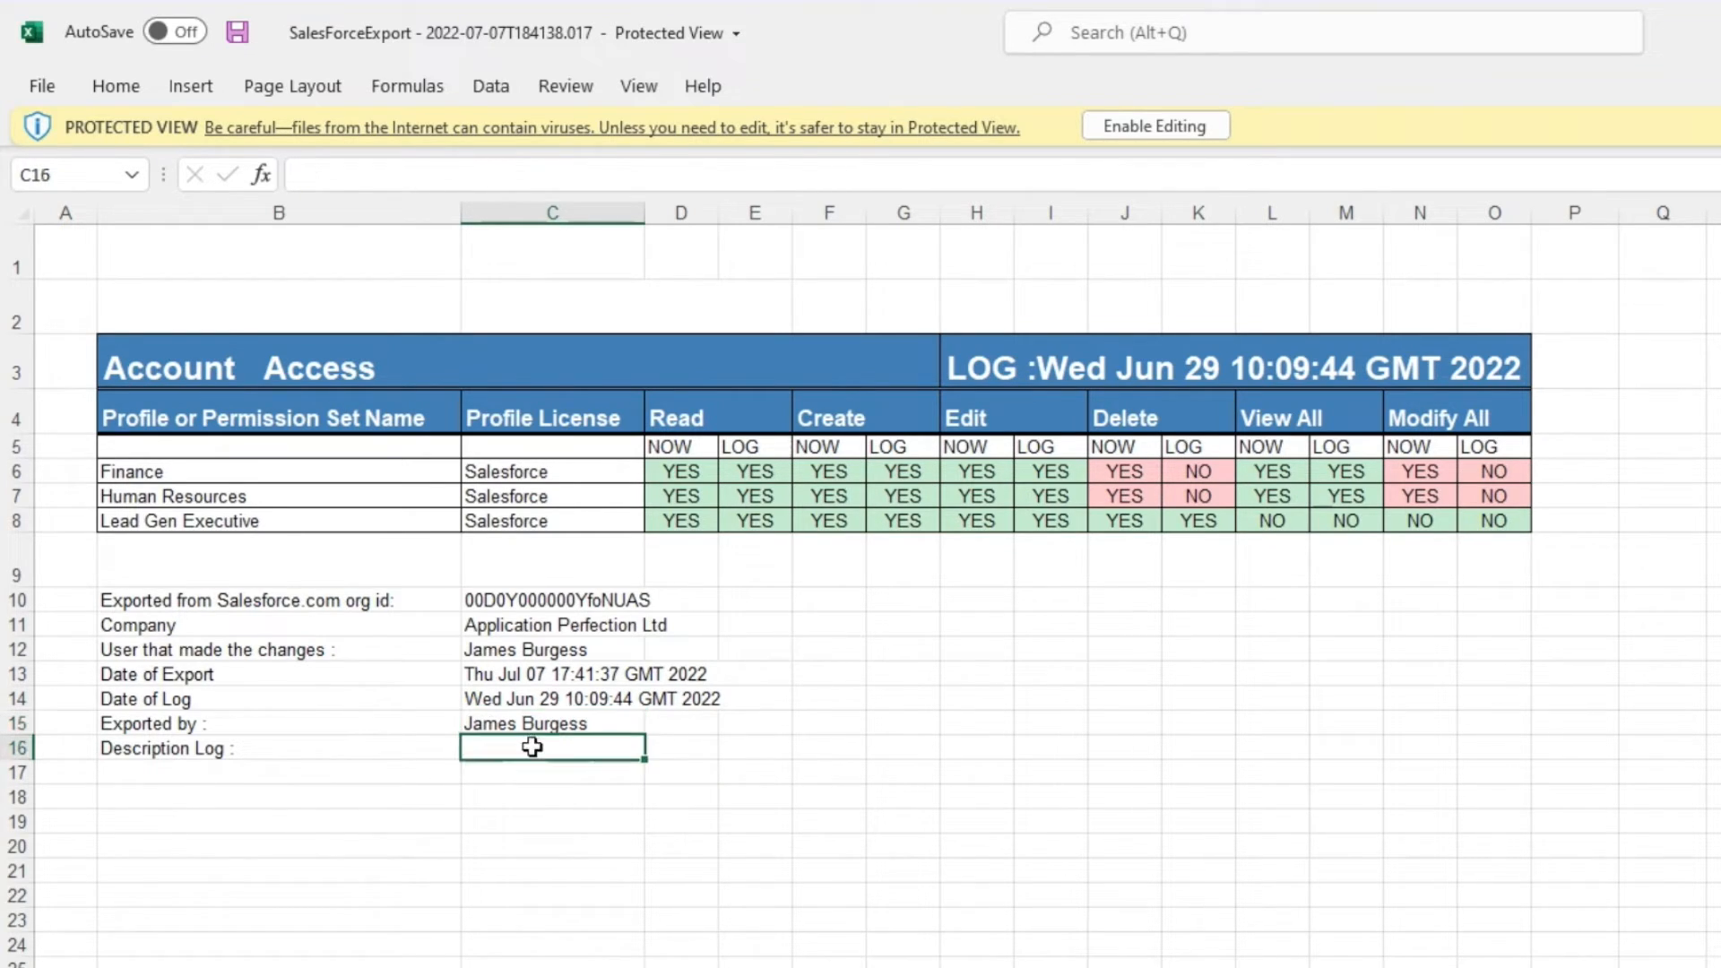
{"action": "left_click", "coordinate": [883, 741]}
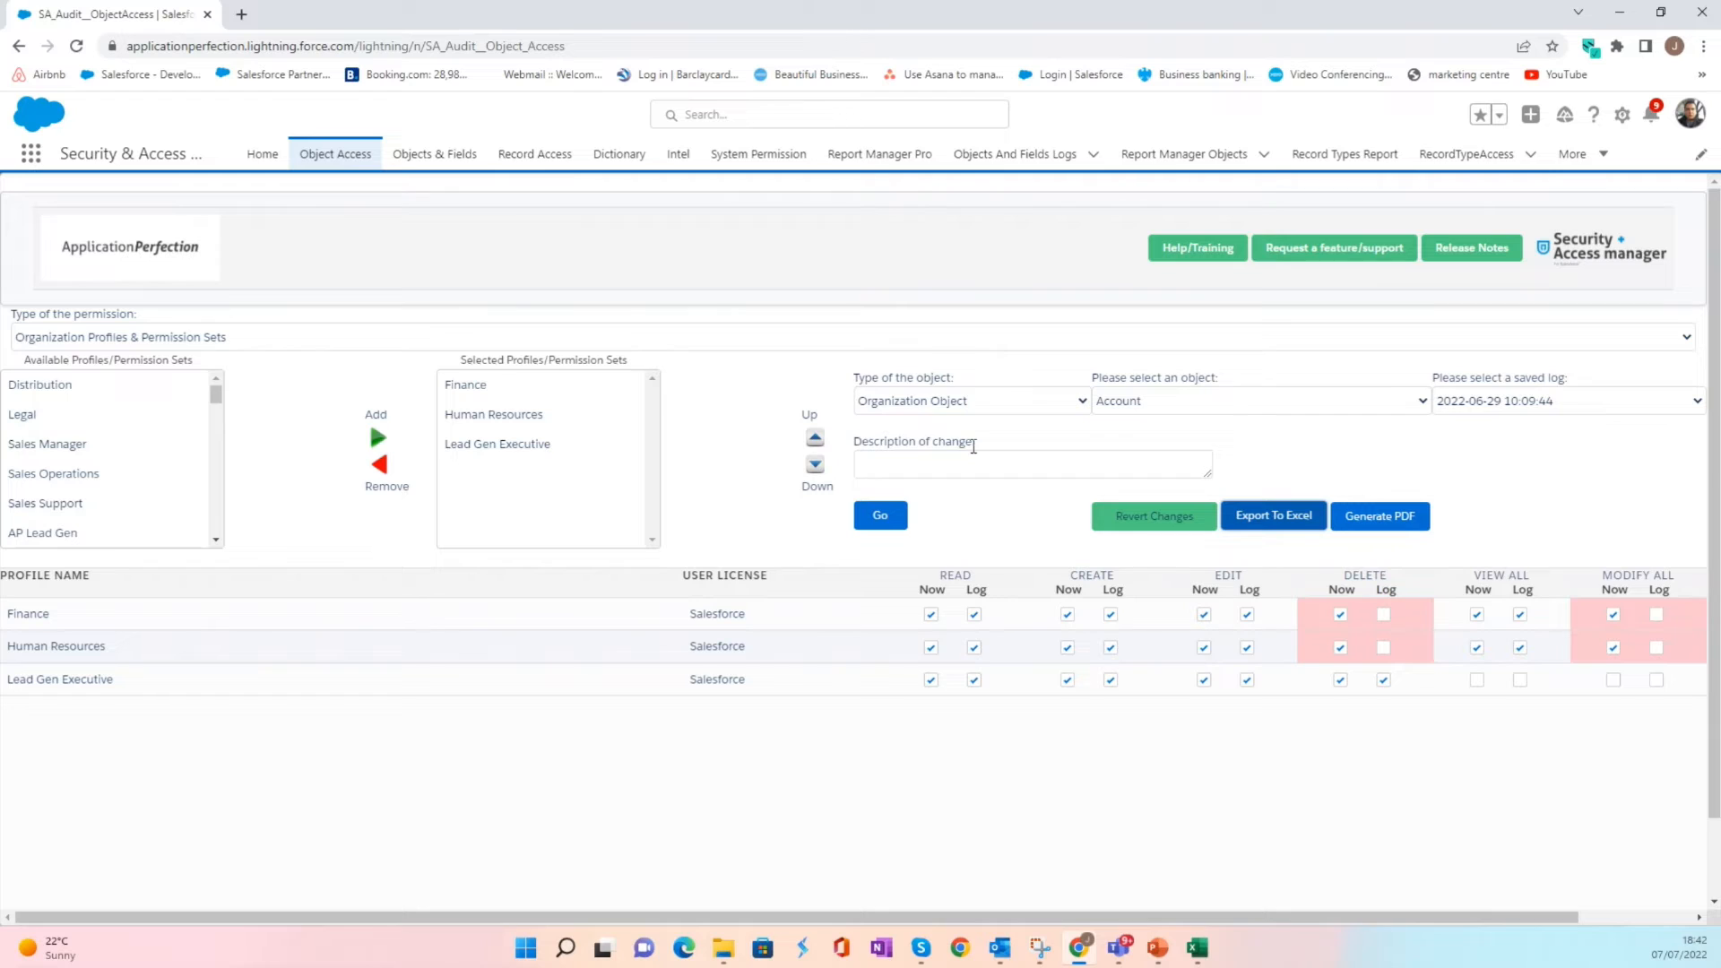
In Salesforce, review the available object types and permission types for the Object Access report
{"action": "left_click", "coordinate": [963, 401]}
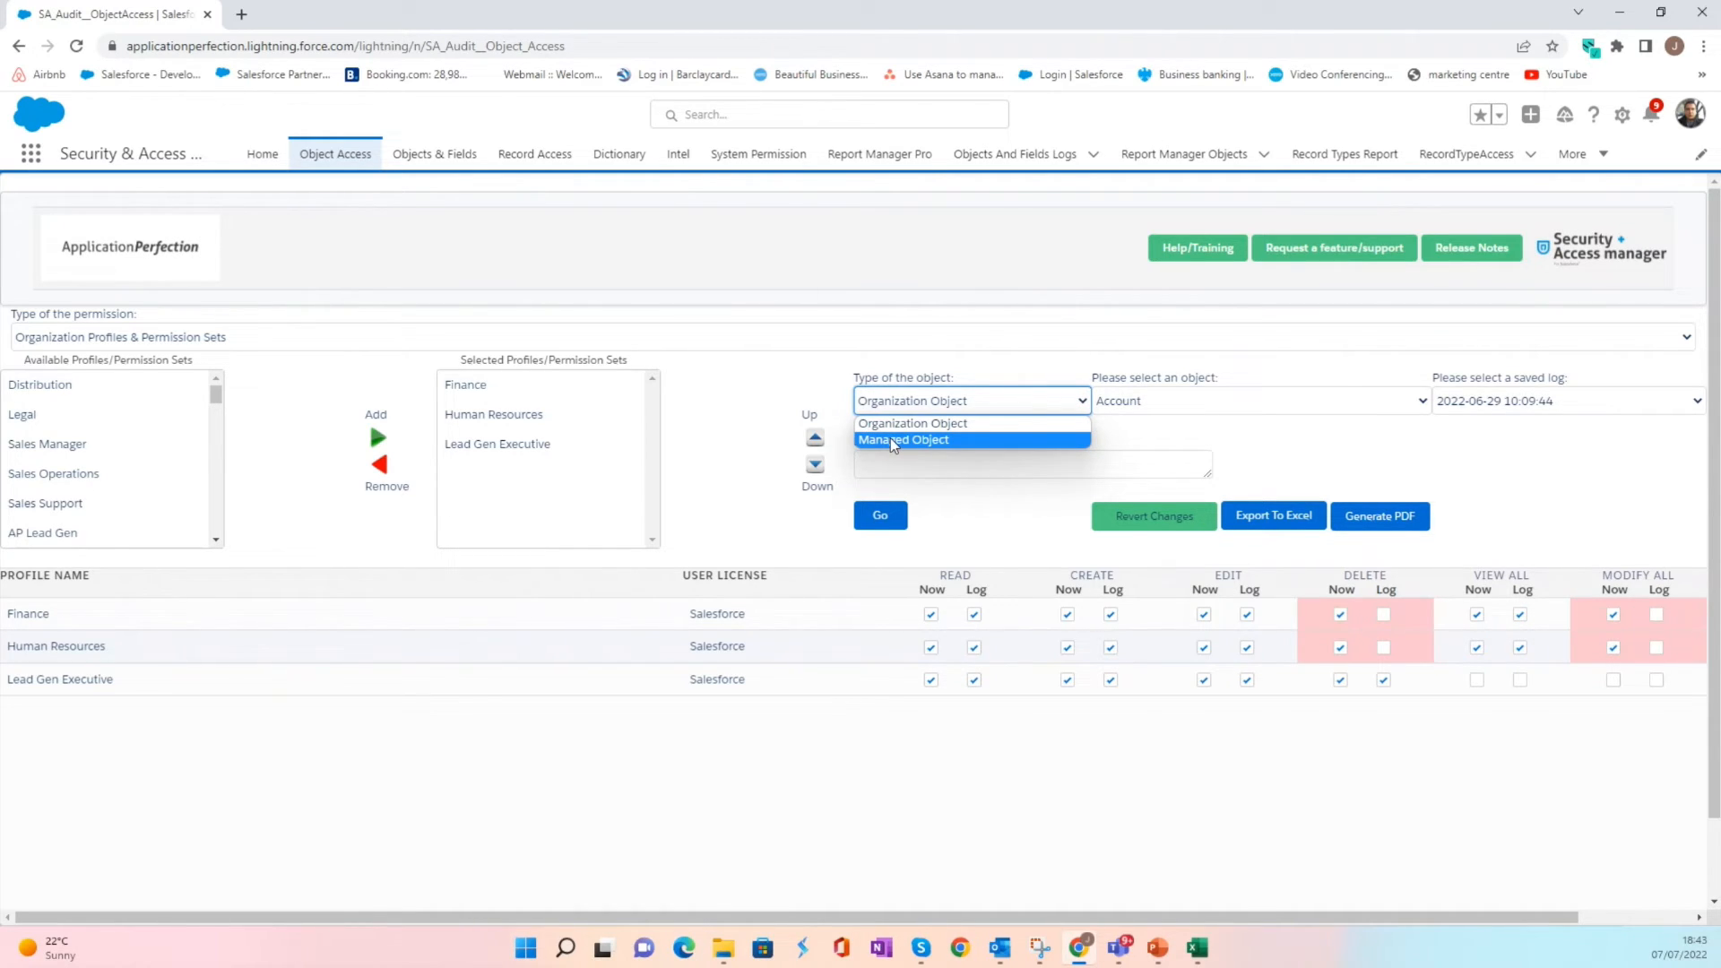
{"action": "left_click", "coordinate": [764, 393]}
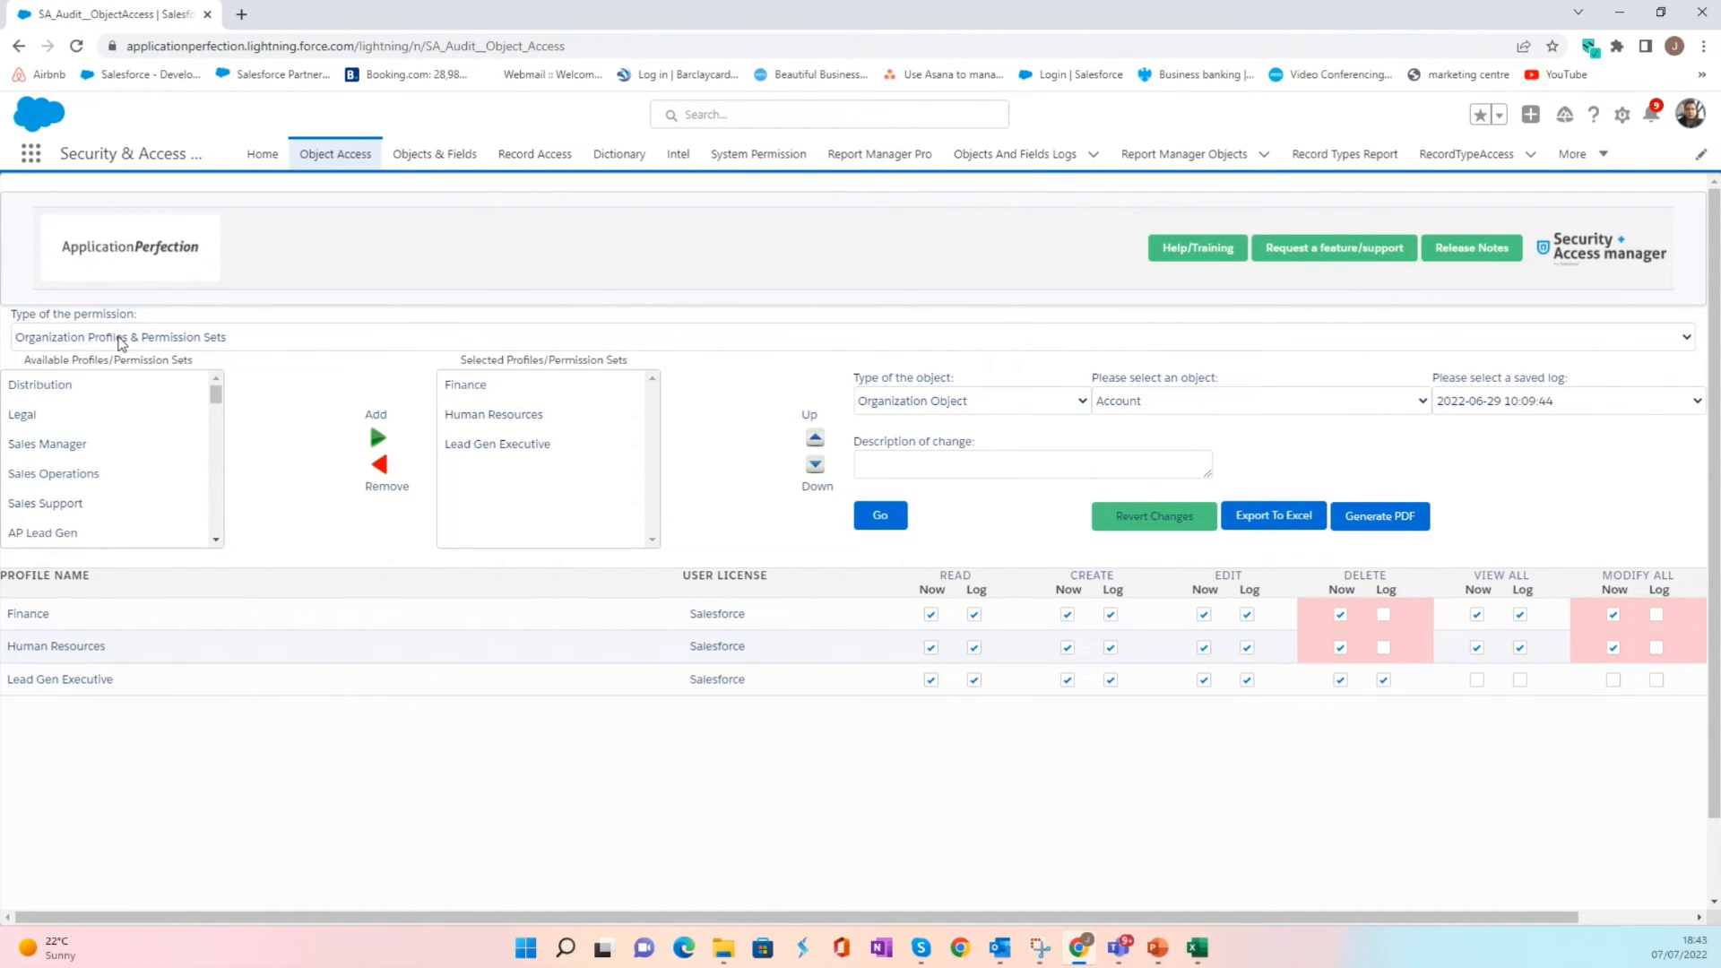
{"action": "left_click", "coordinate": [121, 342]}
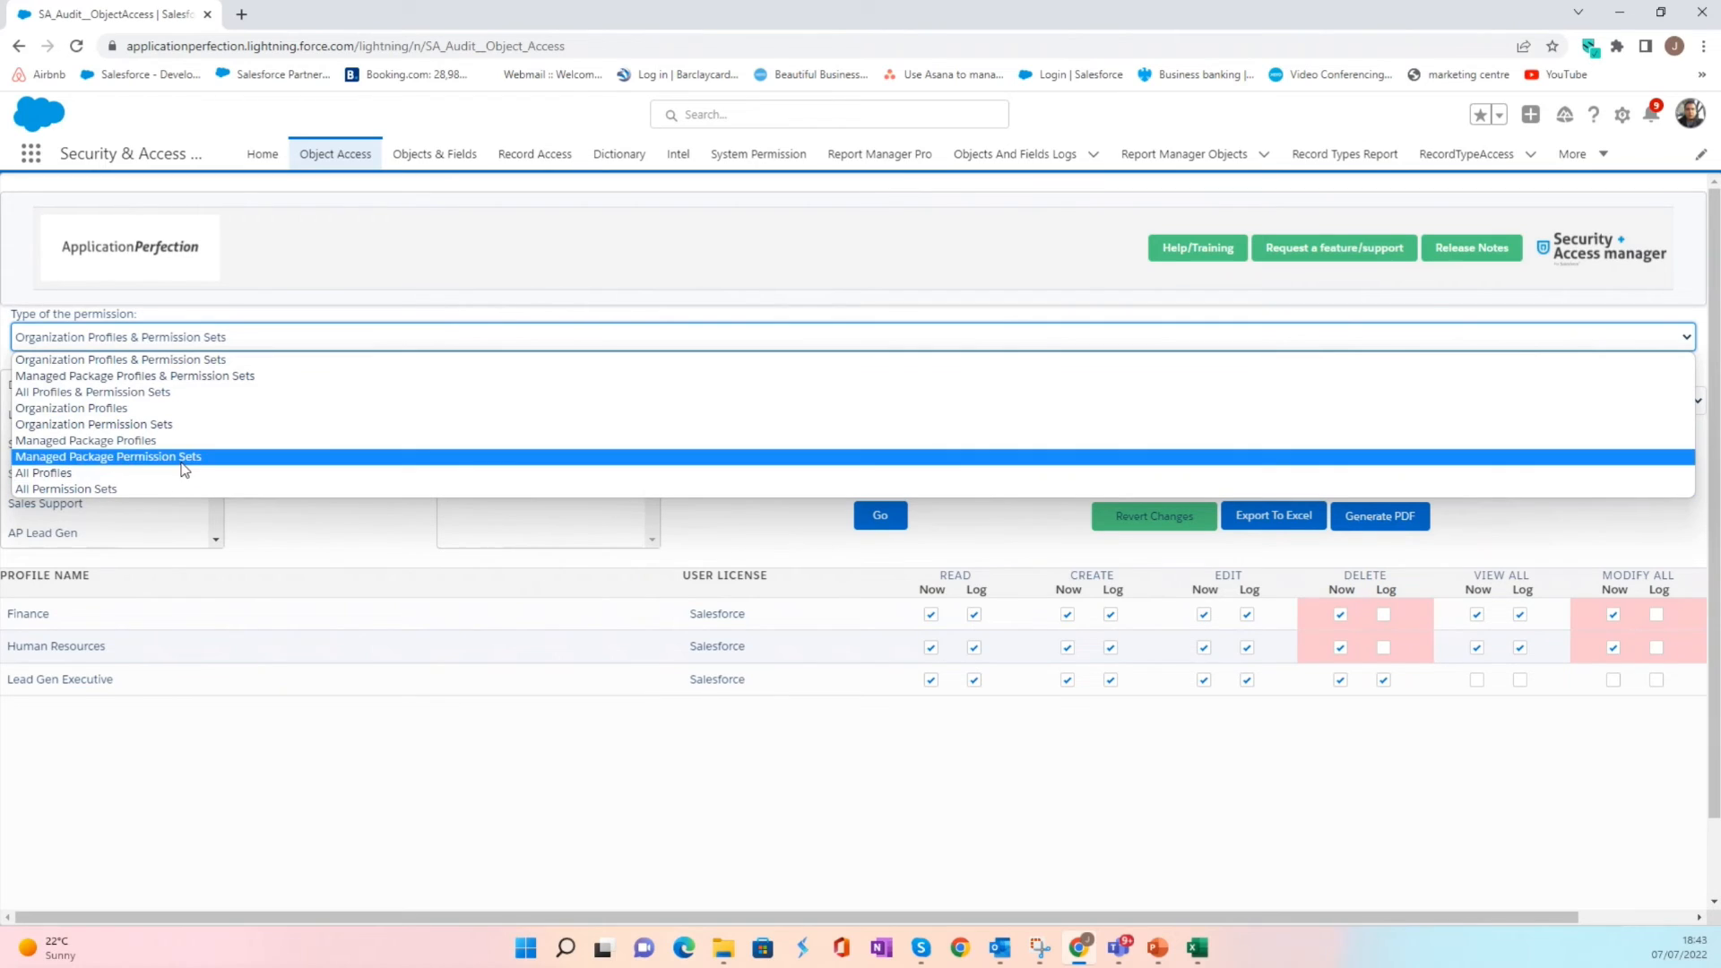
{"action": "left_click", "coordinate": [767, 522]}
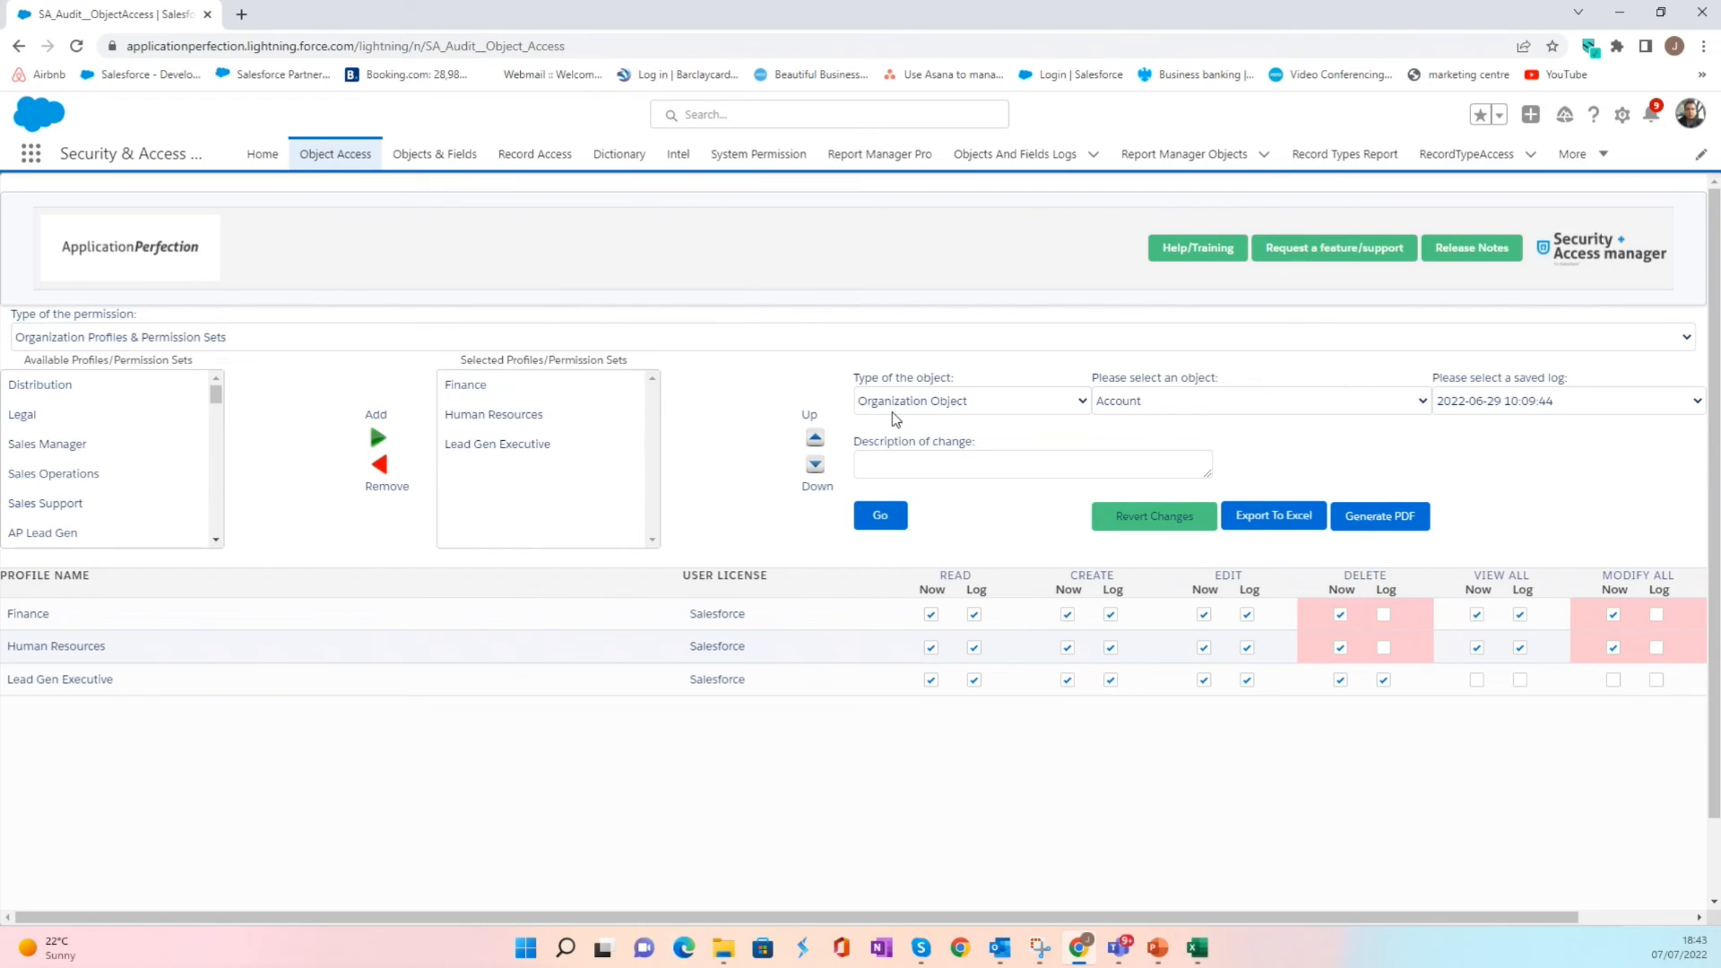
Open the feature and support request page, look over its contact form, and return to the Object Access page
{"action": "left_click", "coordinate": [1315, 257]}
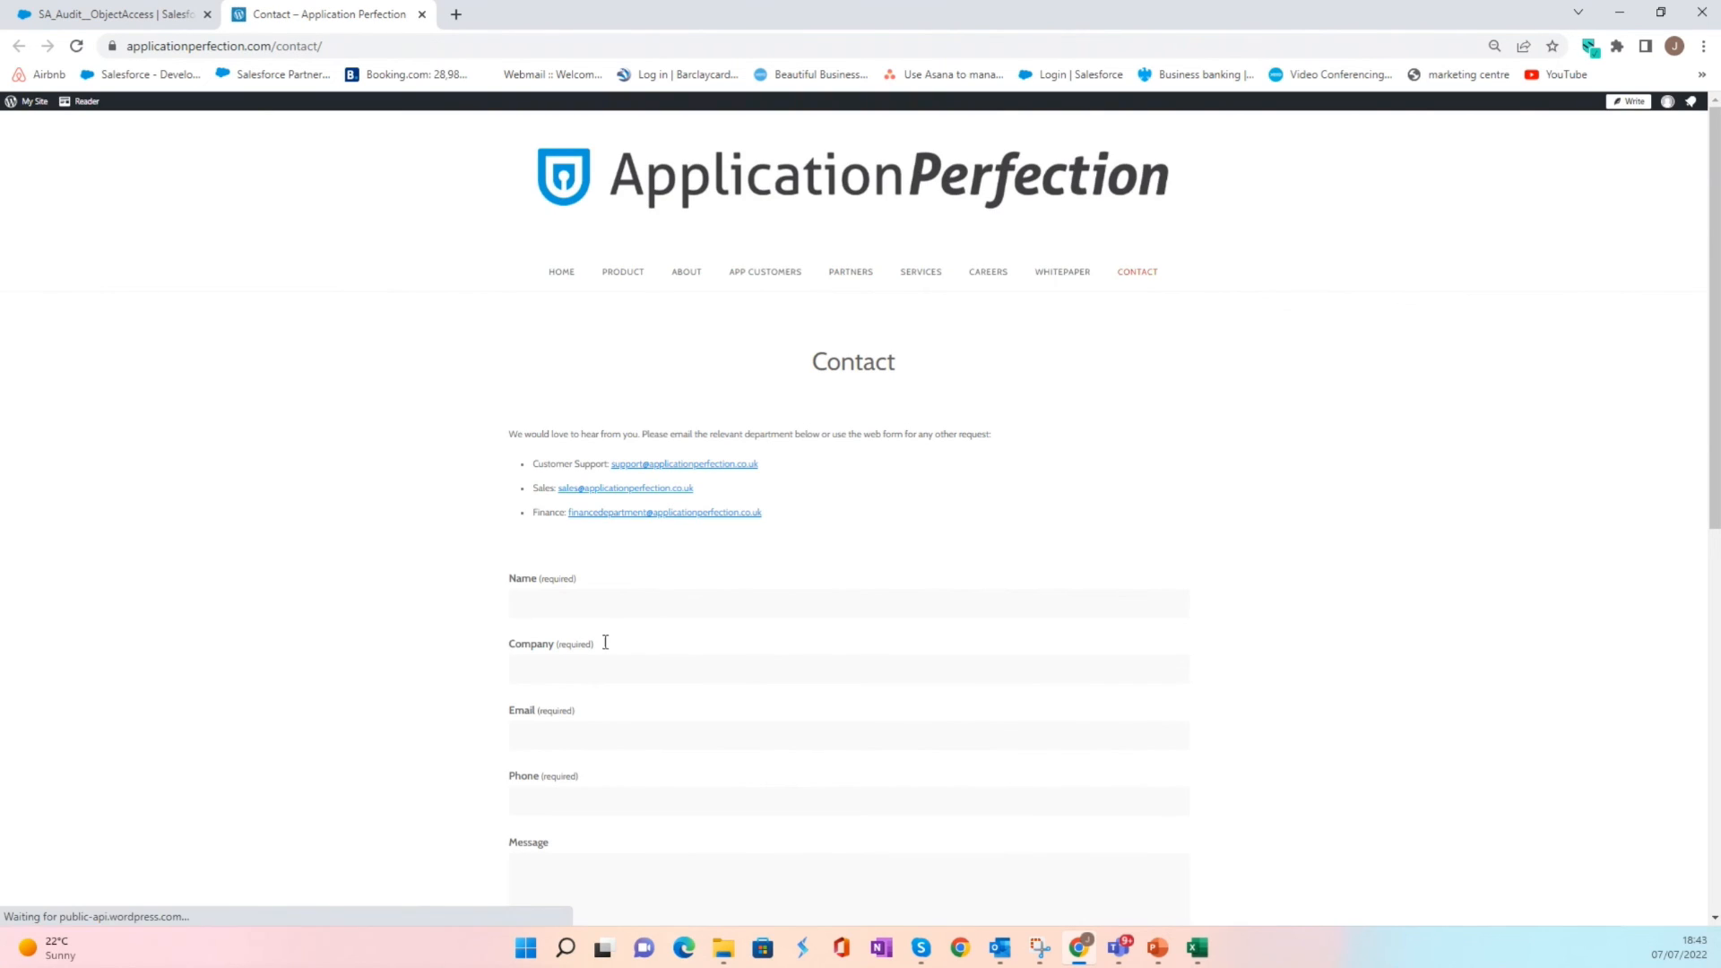
{"action": "scroll", "coordinate": [574, 708], "scroll_direction": "down", "scroll_amount": 2}
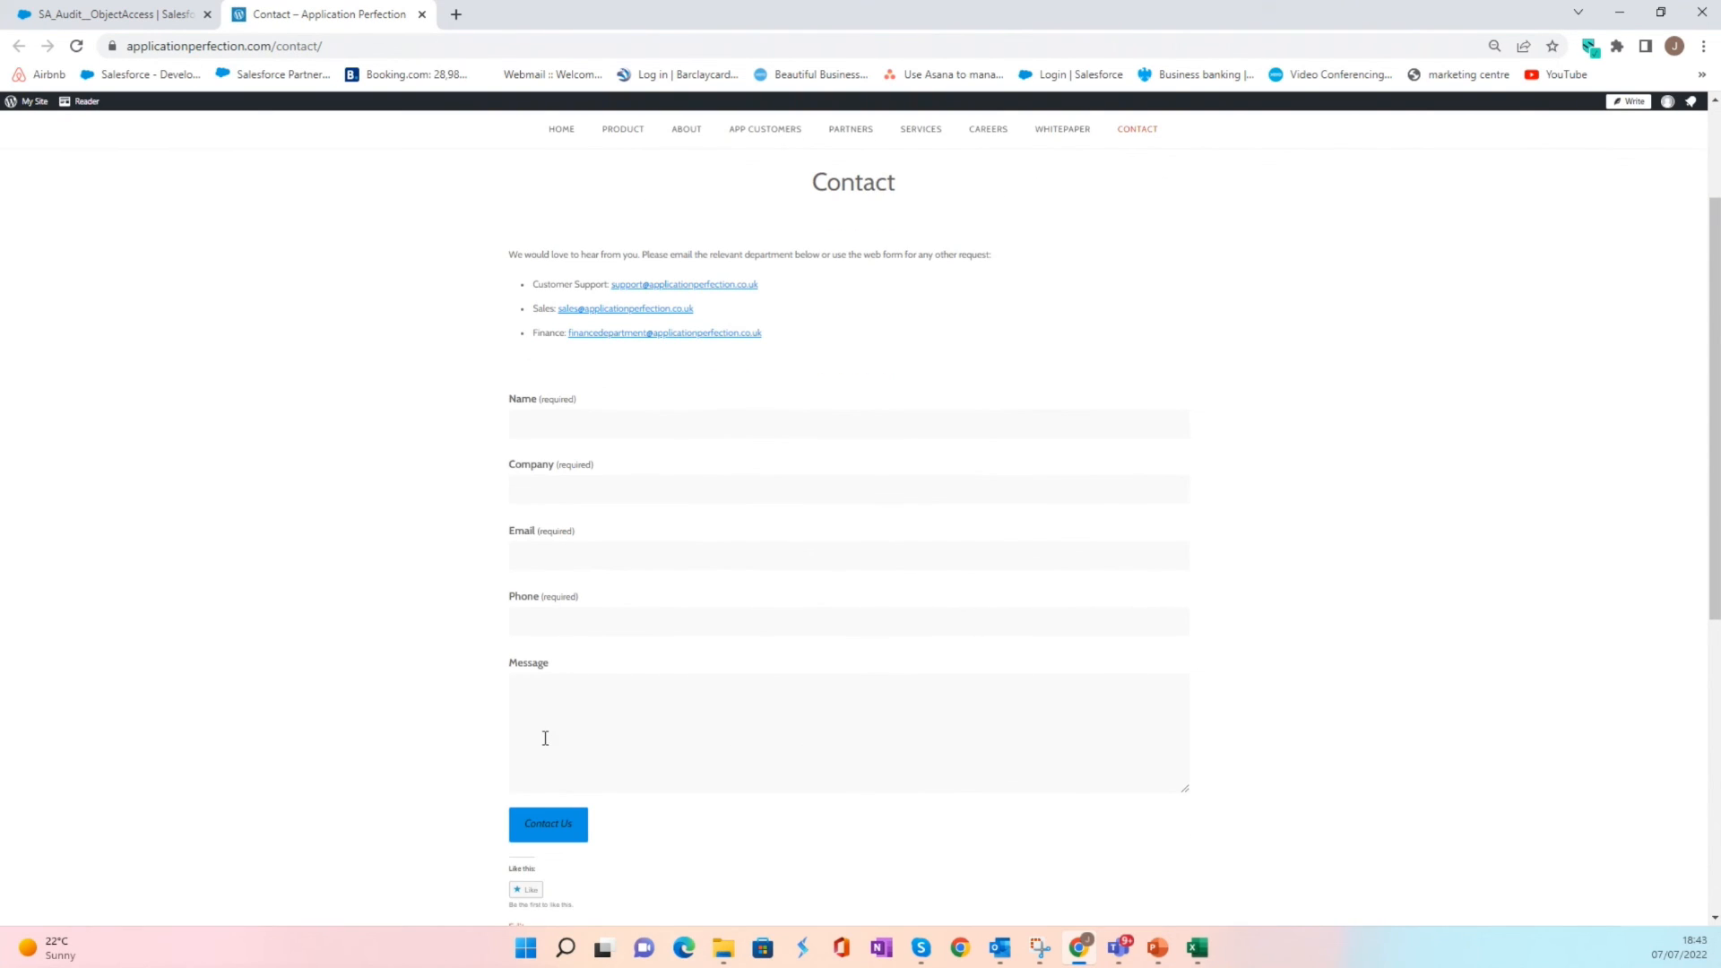
{"action": "scroll", "coordinate": [293, 215], "scroll_direction": "up", "scroll_amount": 2}
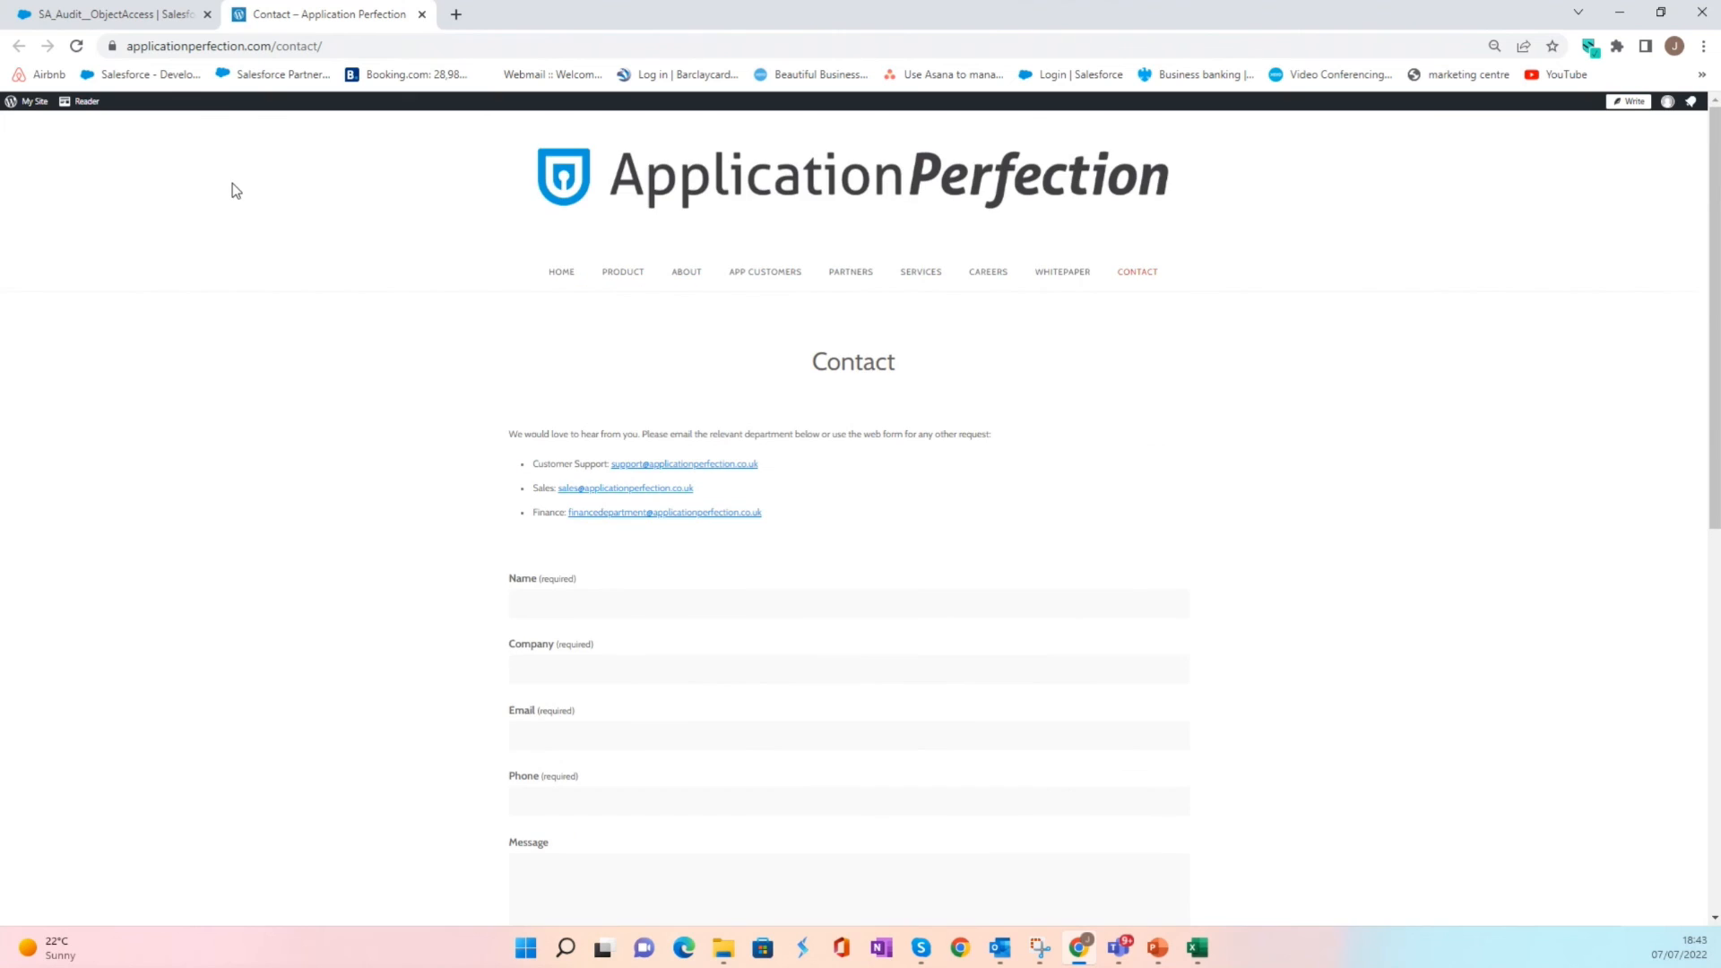
{"action": "left_click", "coordinate": [149, 16]}
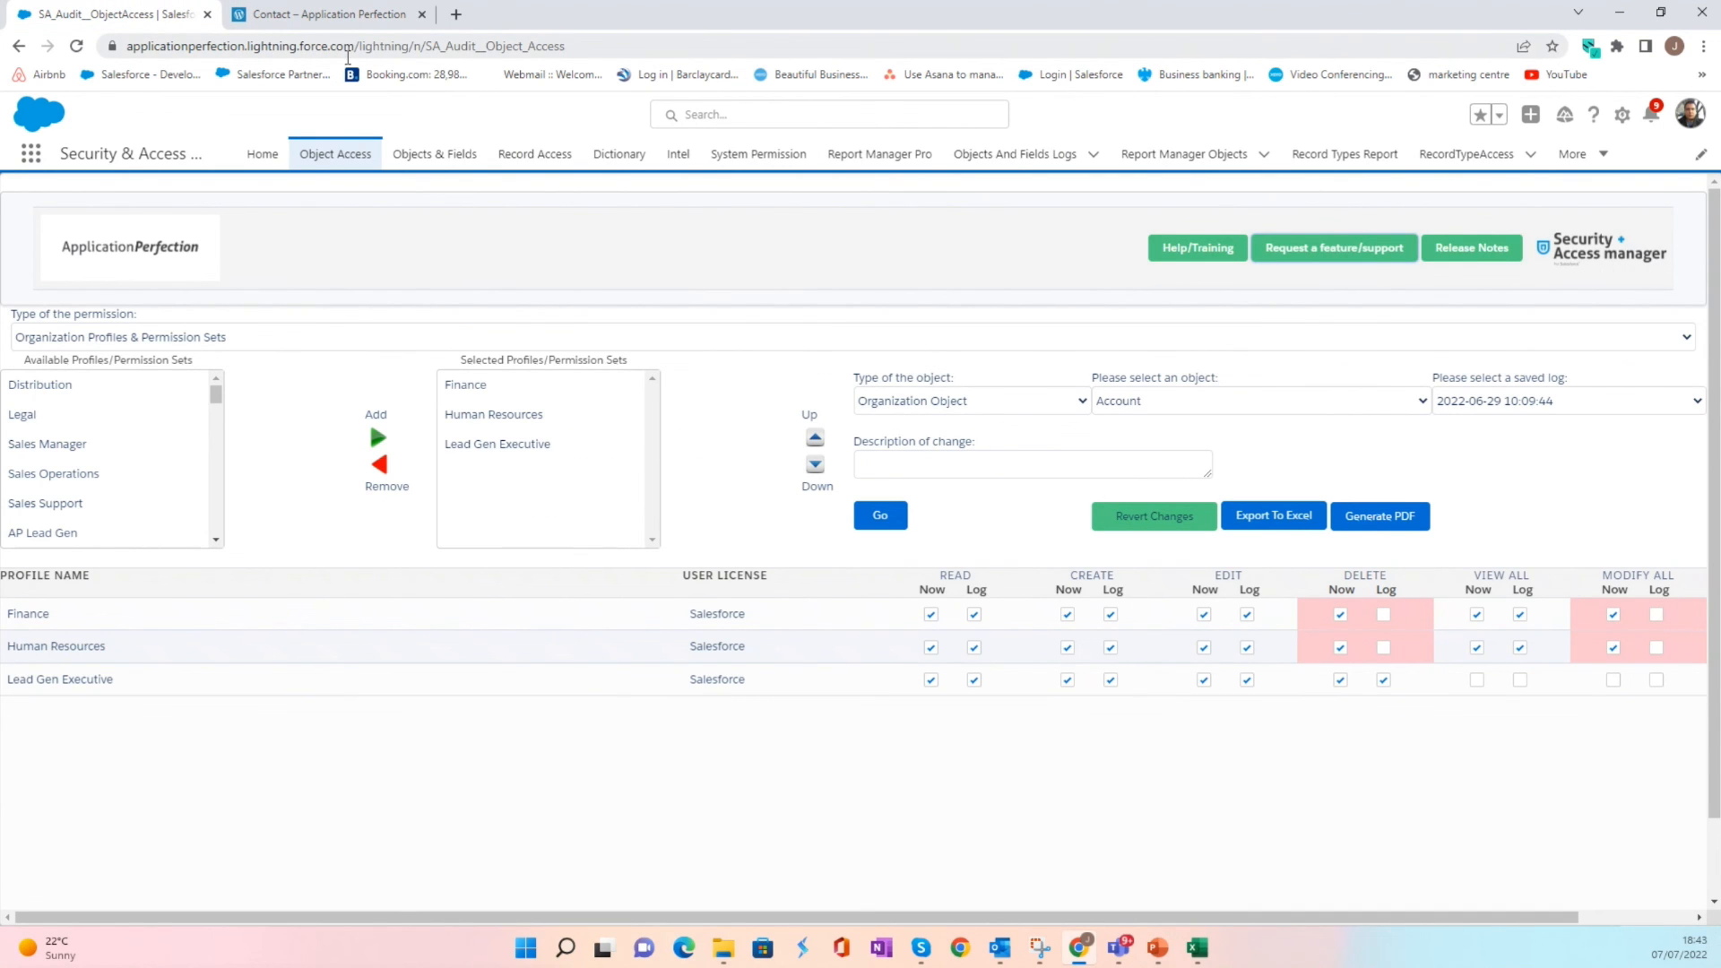